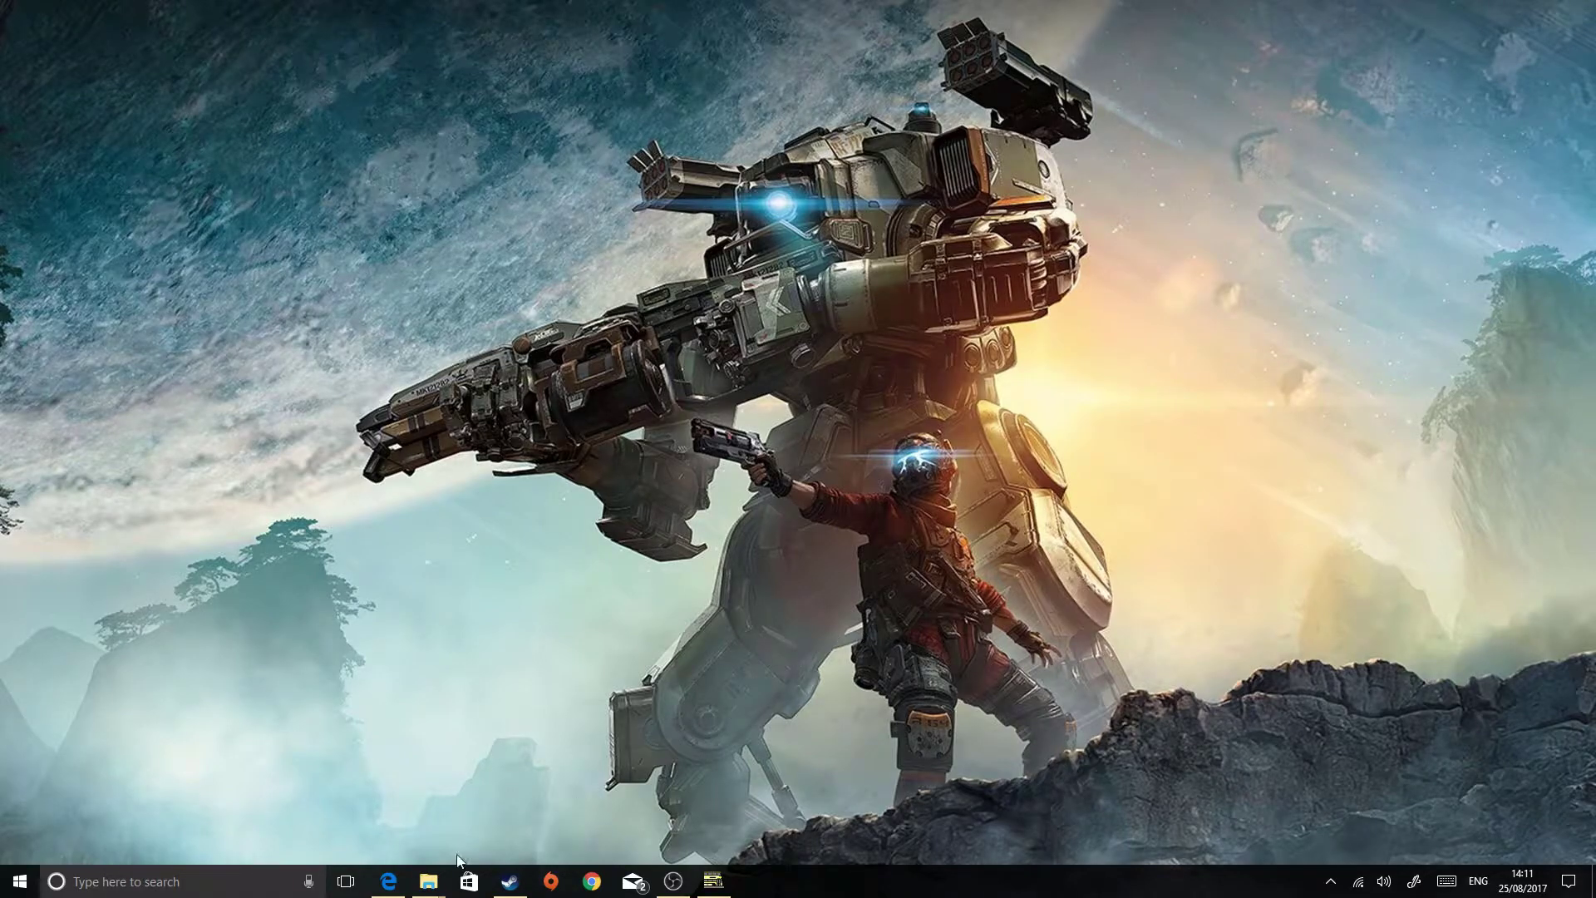
# Return to the Buses of the Westcountry page in Edge and scroll down to its images.
pyautogui.moveTo(388, 880)
pyautogui.click(400, 819)
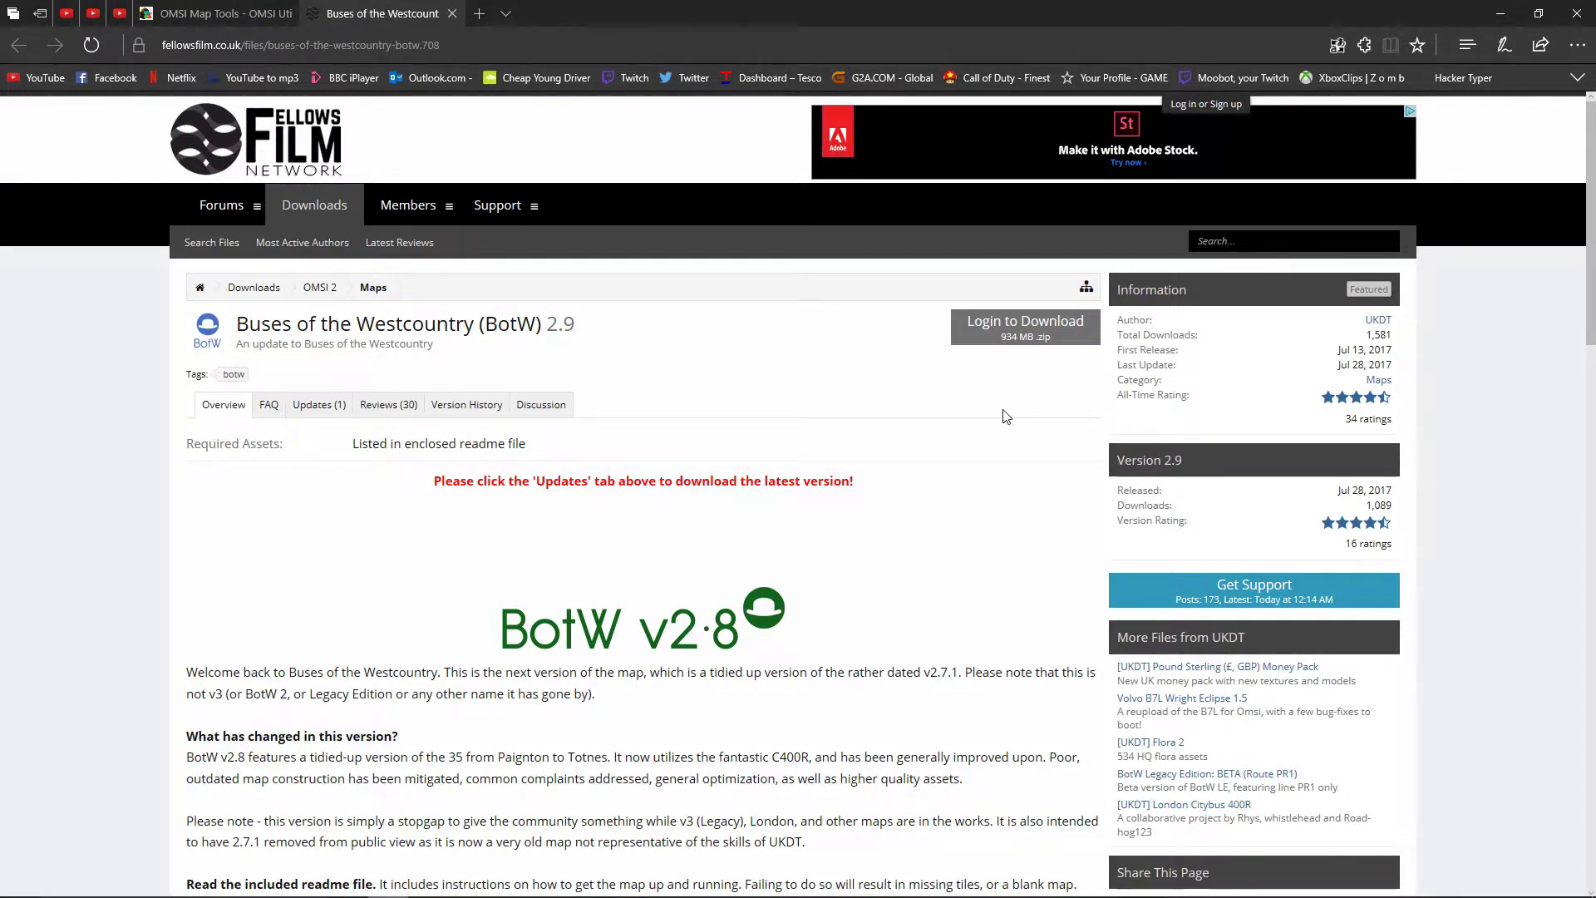
pyautogui.scroll(-7, 1006, 417)
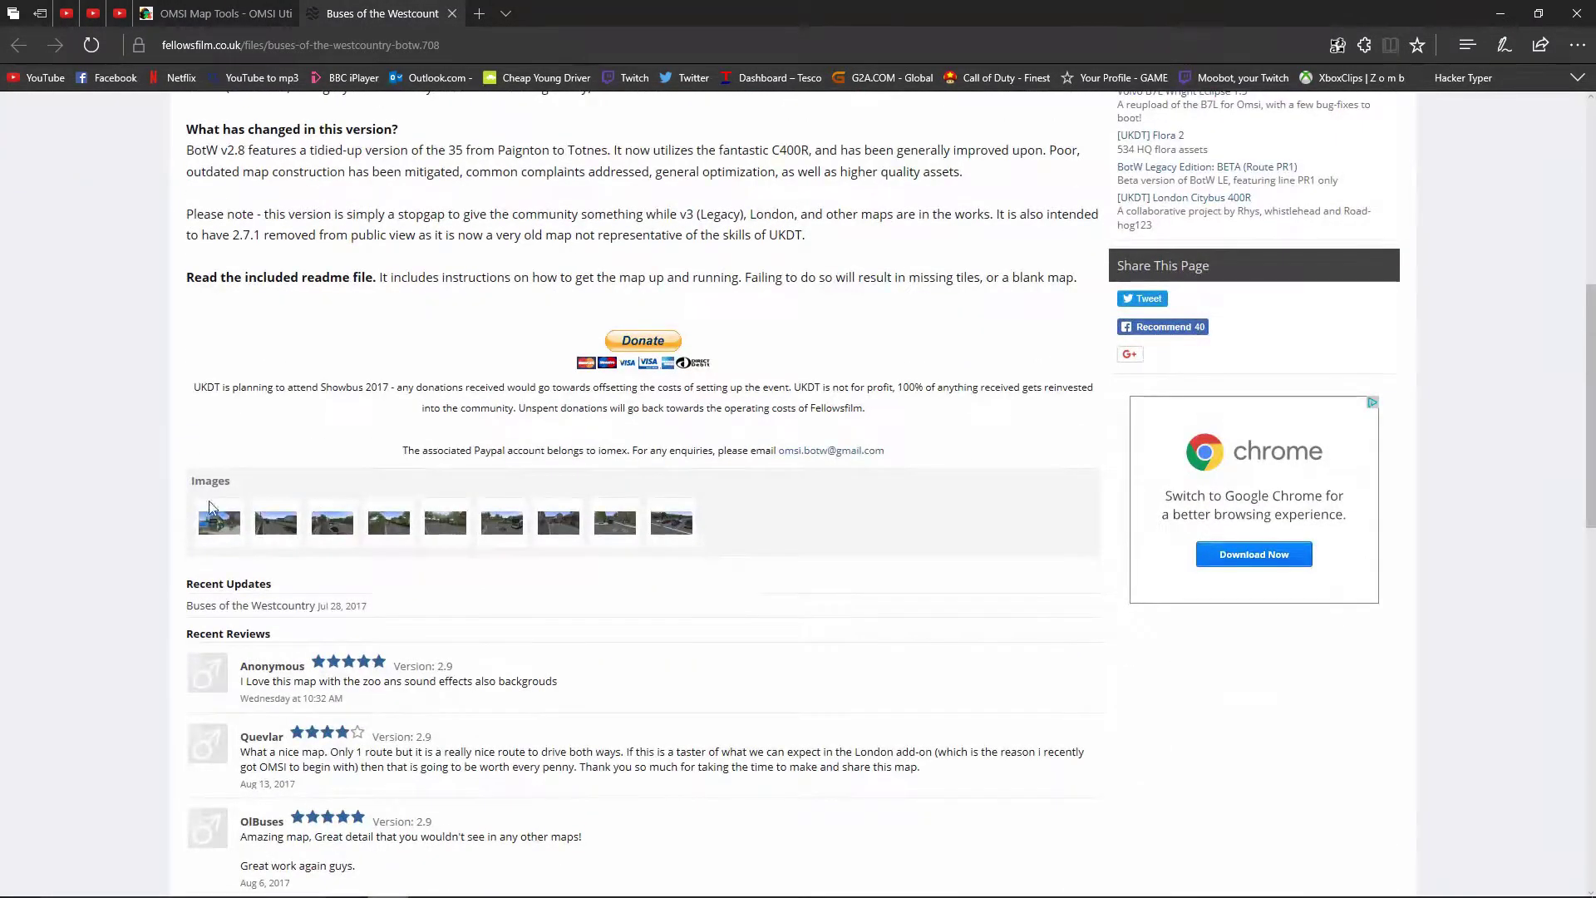
# View all 11 map screenshots full size, then close the screenshot viewer.
pyautogui.click(211, 526)
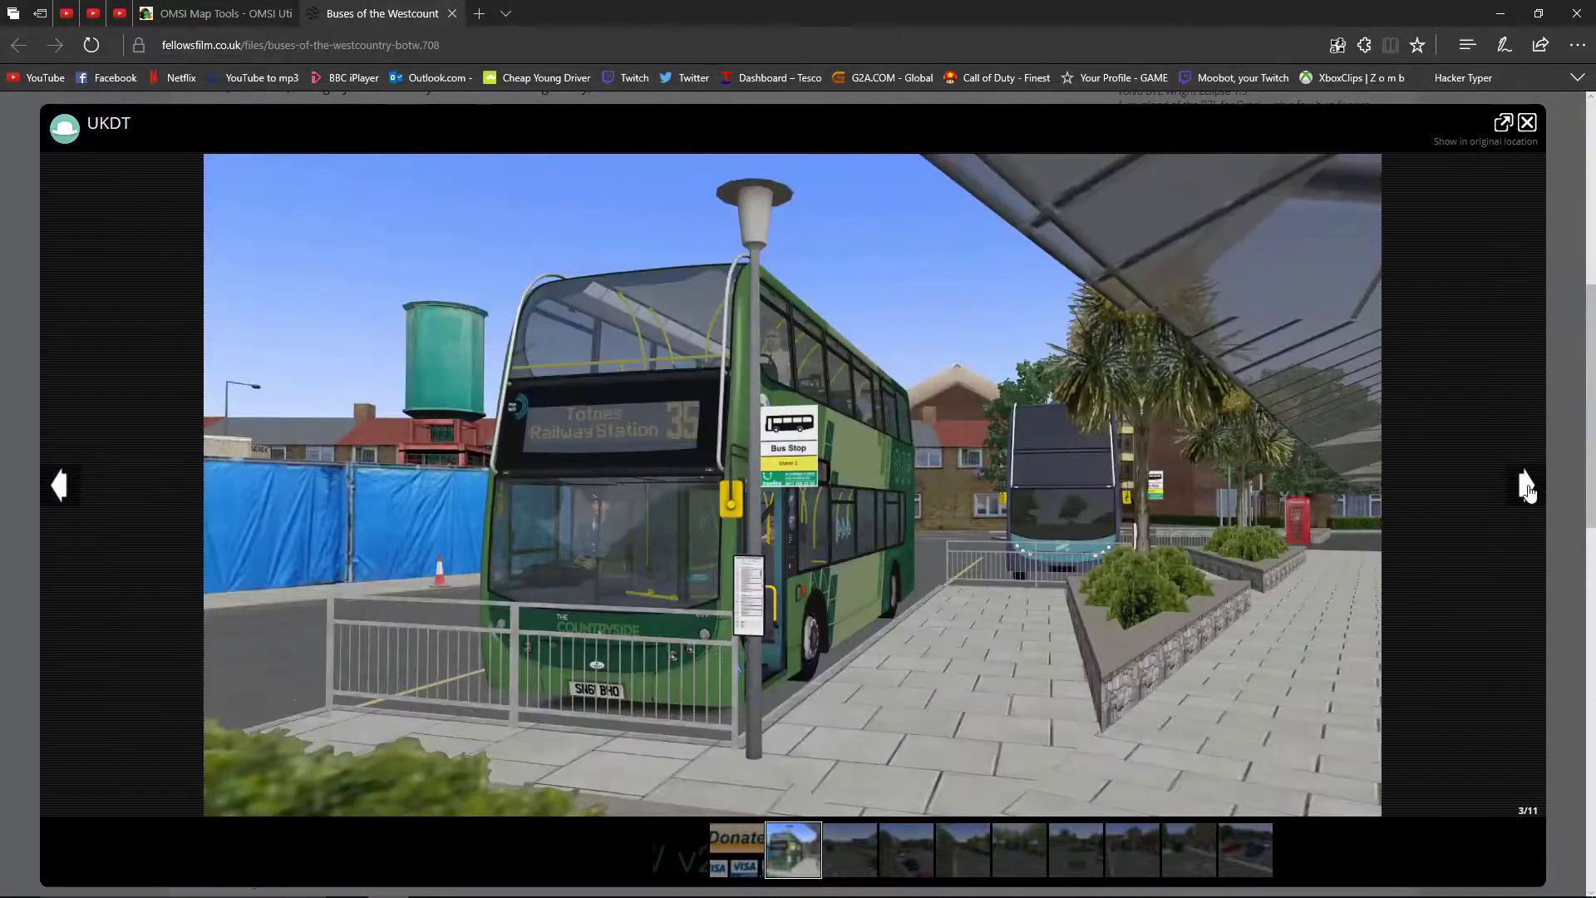
pyautogui.click(1527, 487)
pyautogui.click(1527, 487)
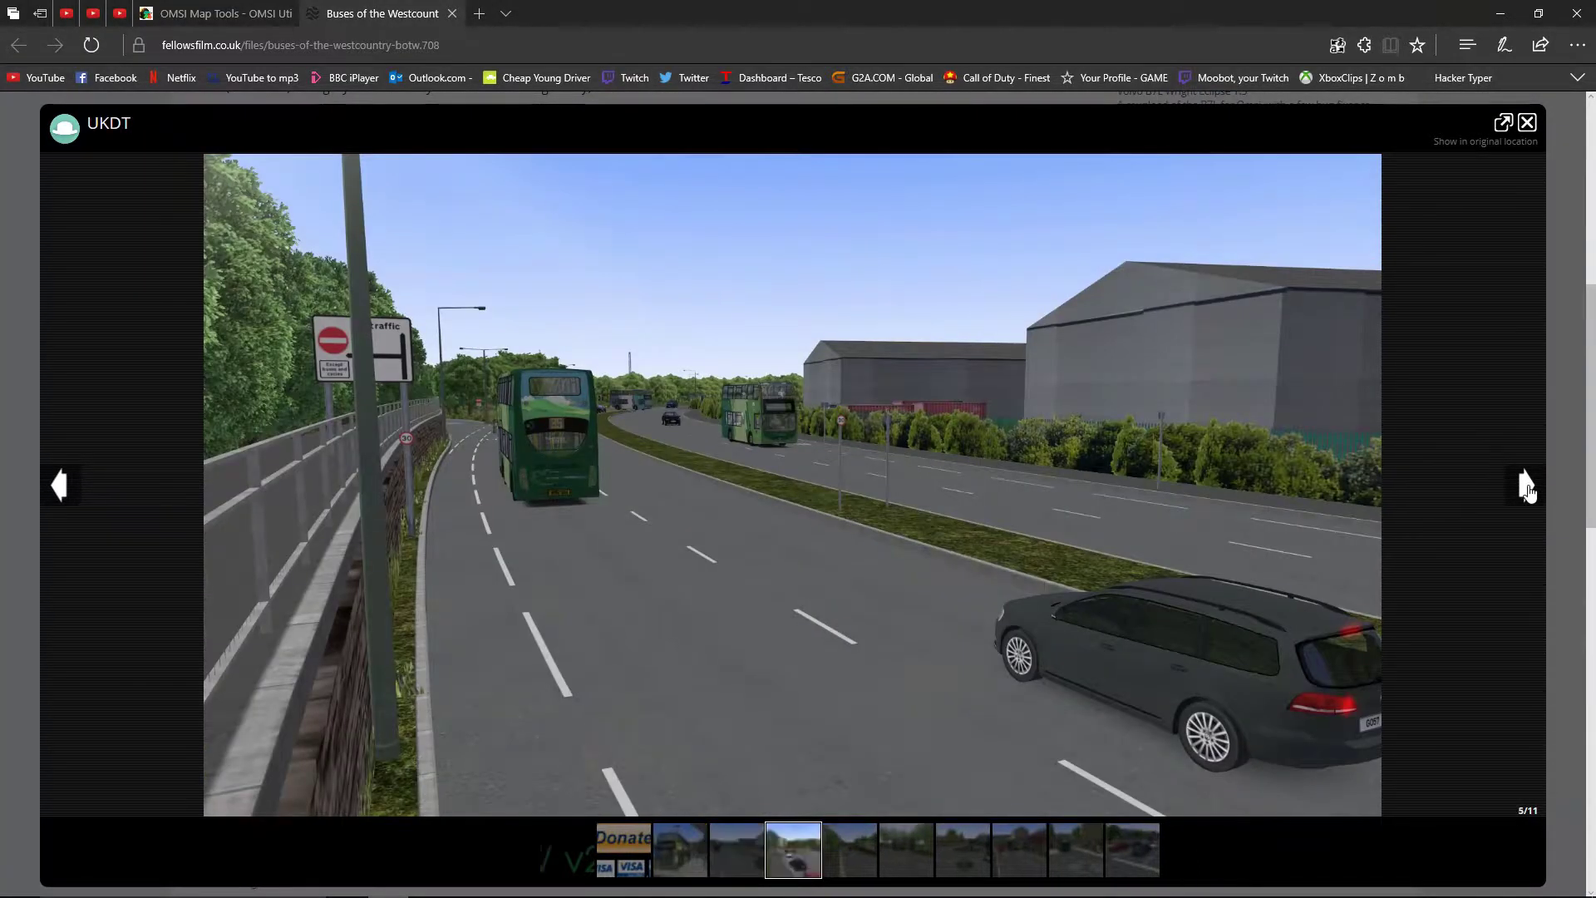
pyautogui.click(1526, 487)
pyautogui.click(1527, 488)
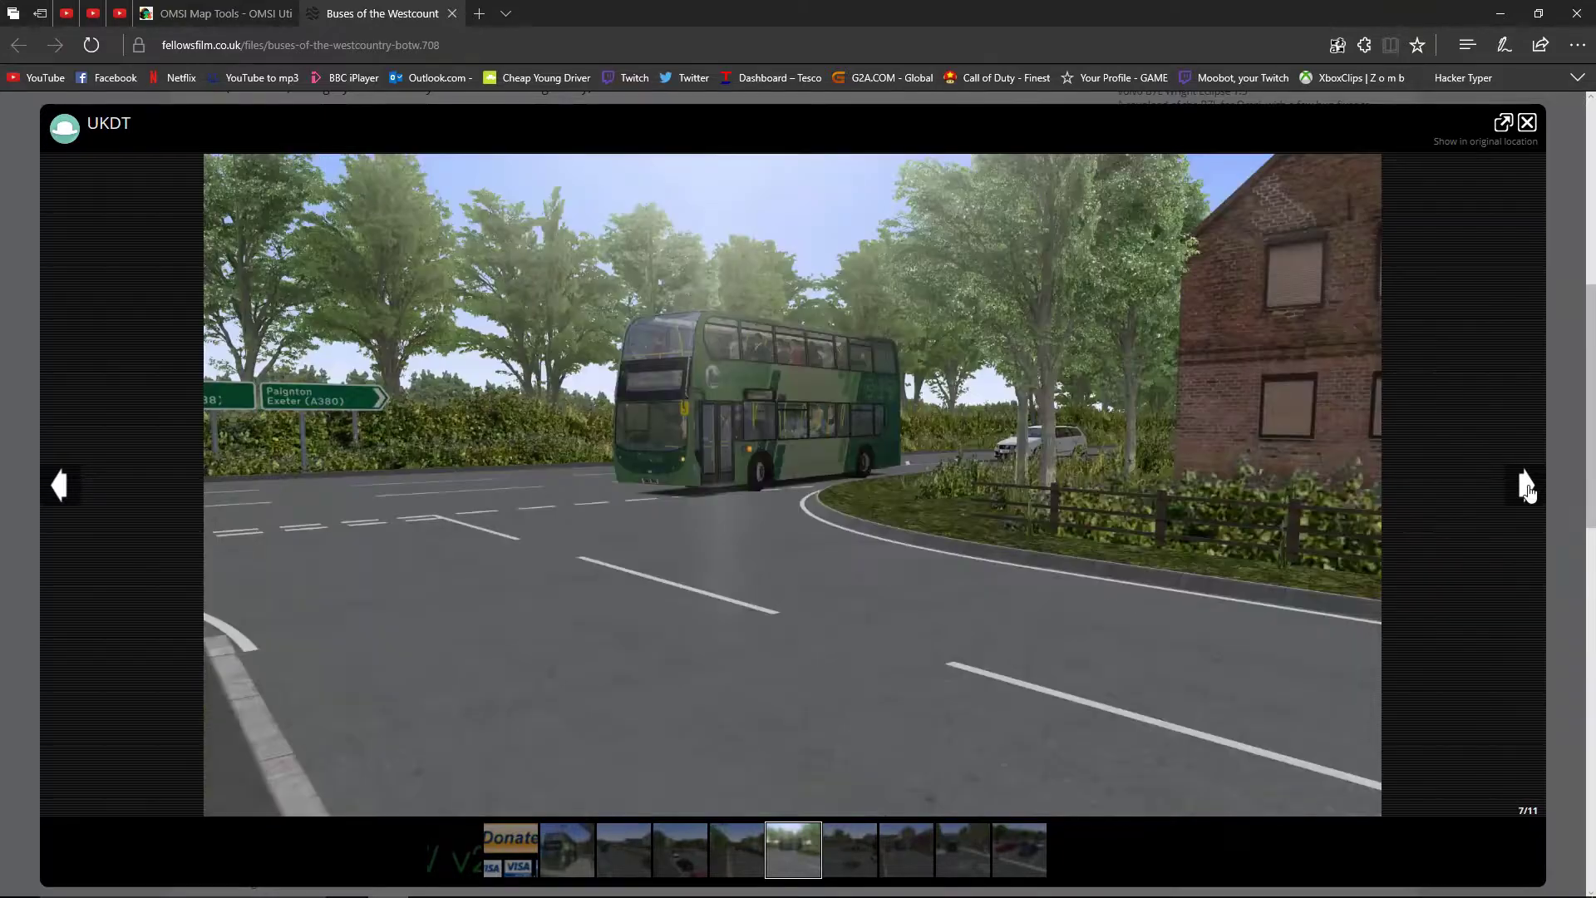
pyautogui.click(1527, 488)
pyautogui.click(1527, 487)
pyautogui.click(1526, 487)
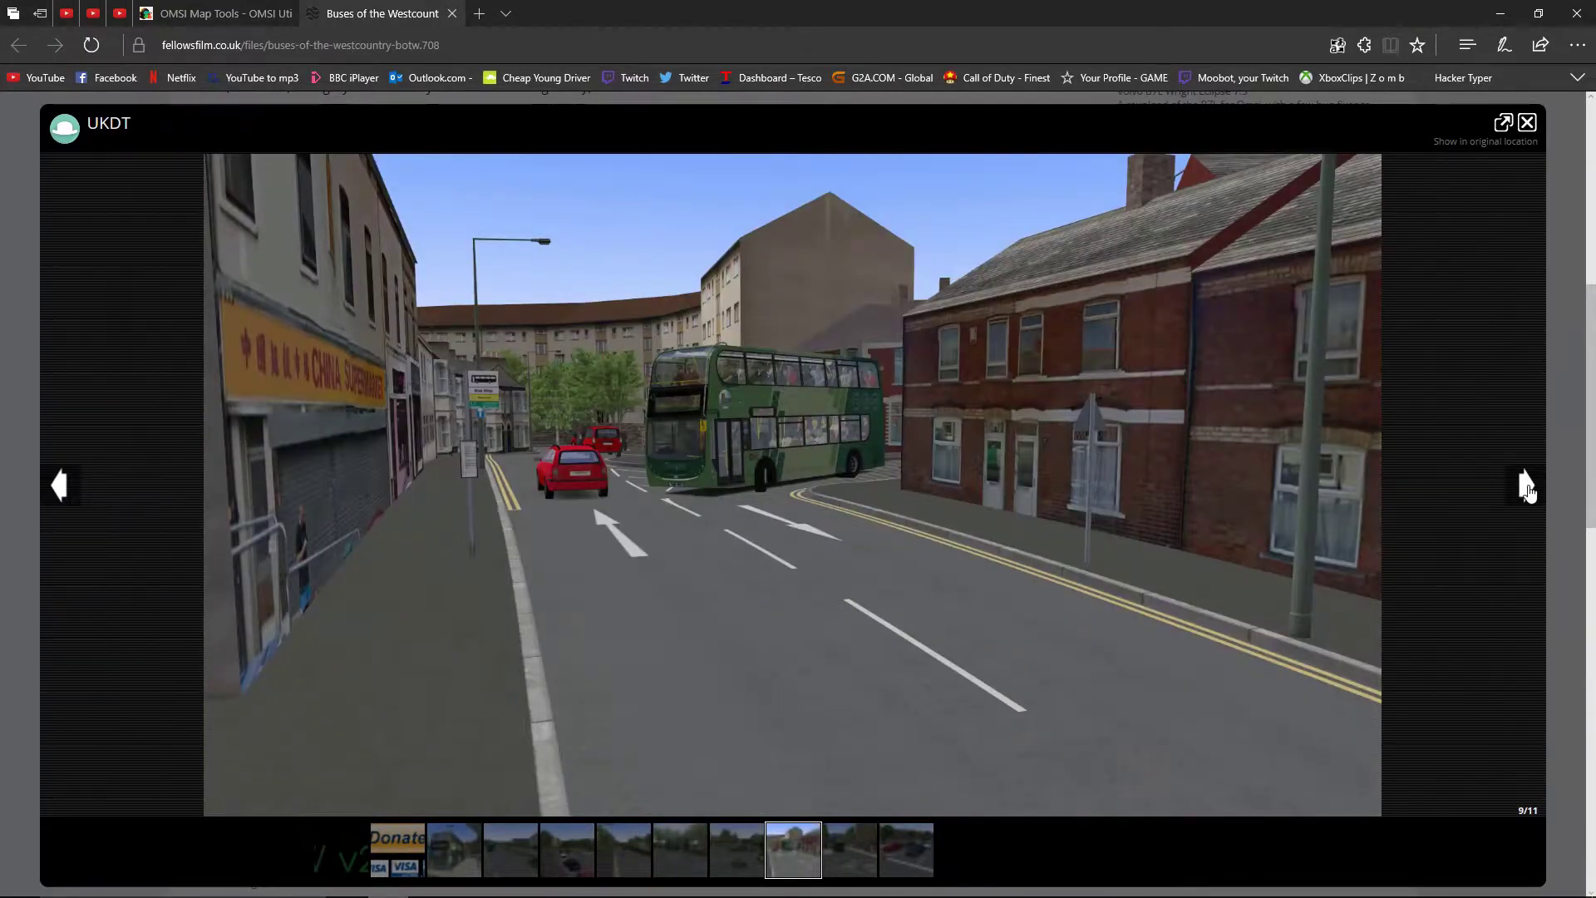
pyautogui.click(1527, 487)
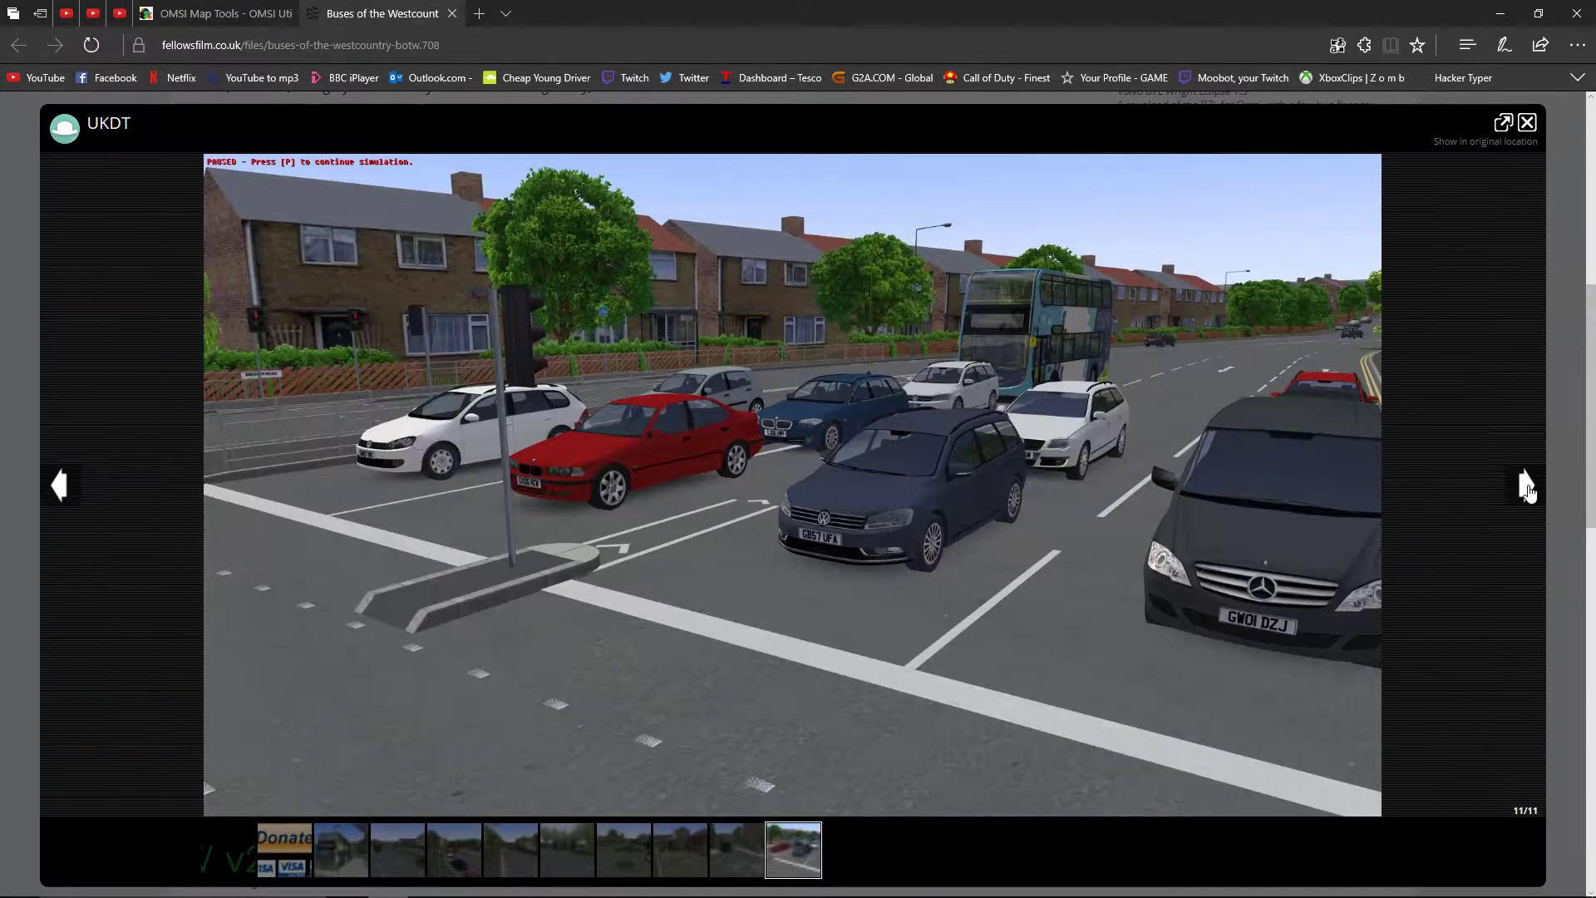
pyautogui.click(1528, 123)
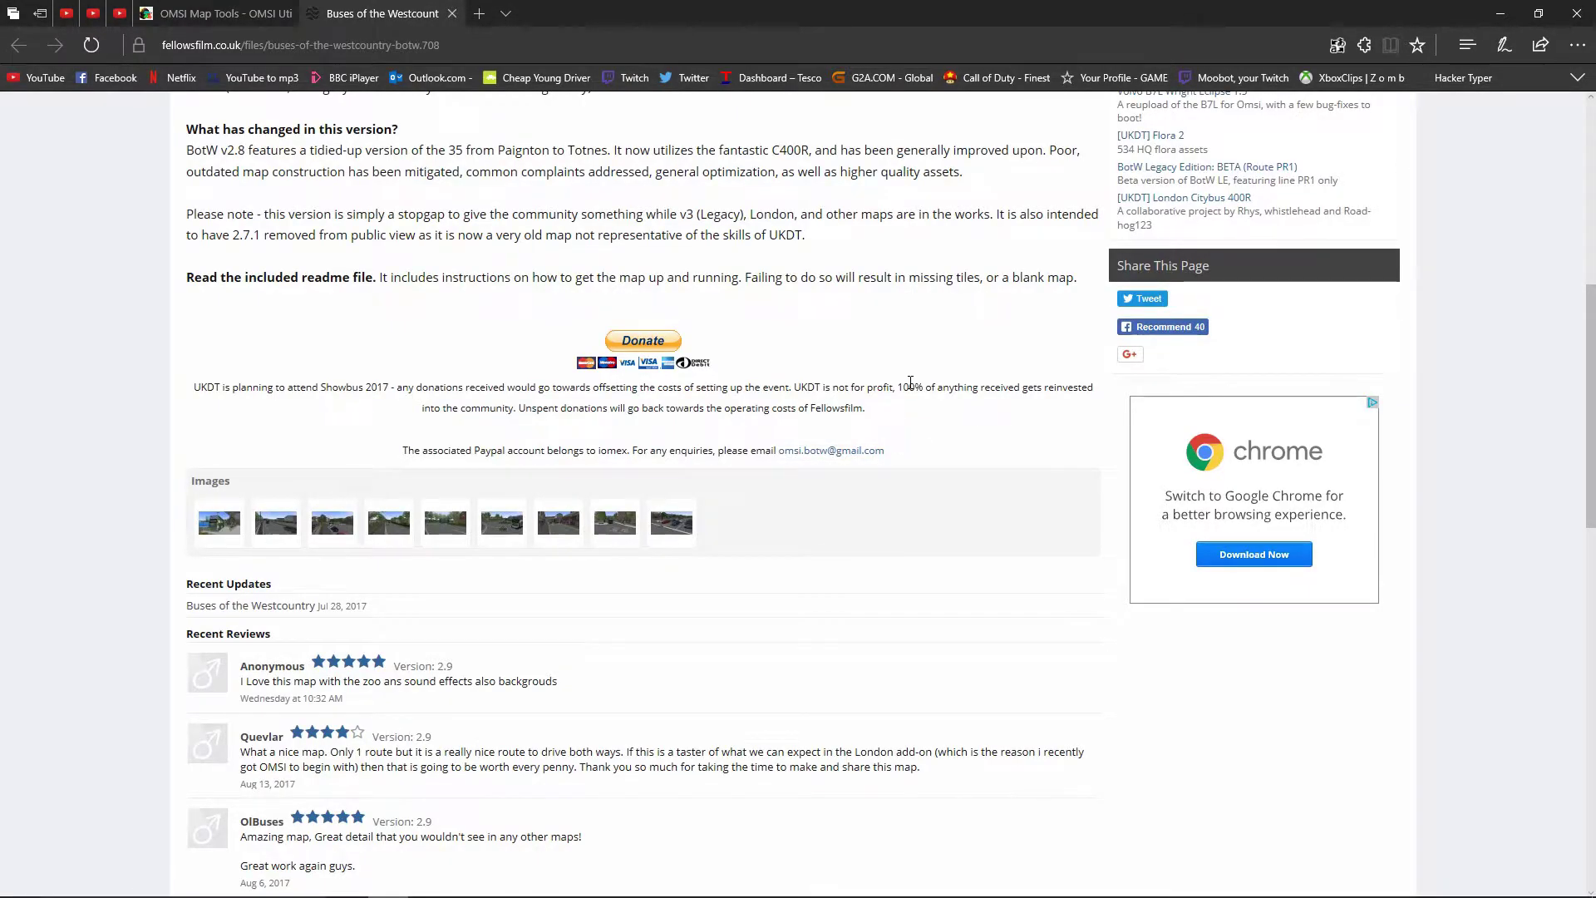
# Scroll through the BotW reviews and back up the page.
pyautogui.scroll(-6, 732, 628)
pyautogui.scroll(-4, 372, 558)
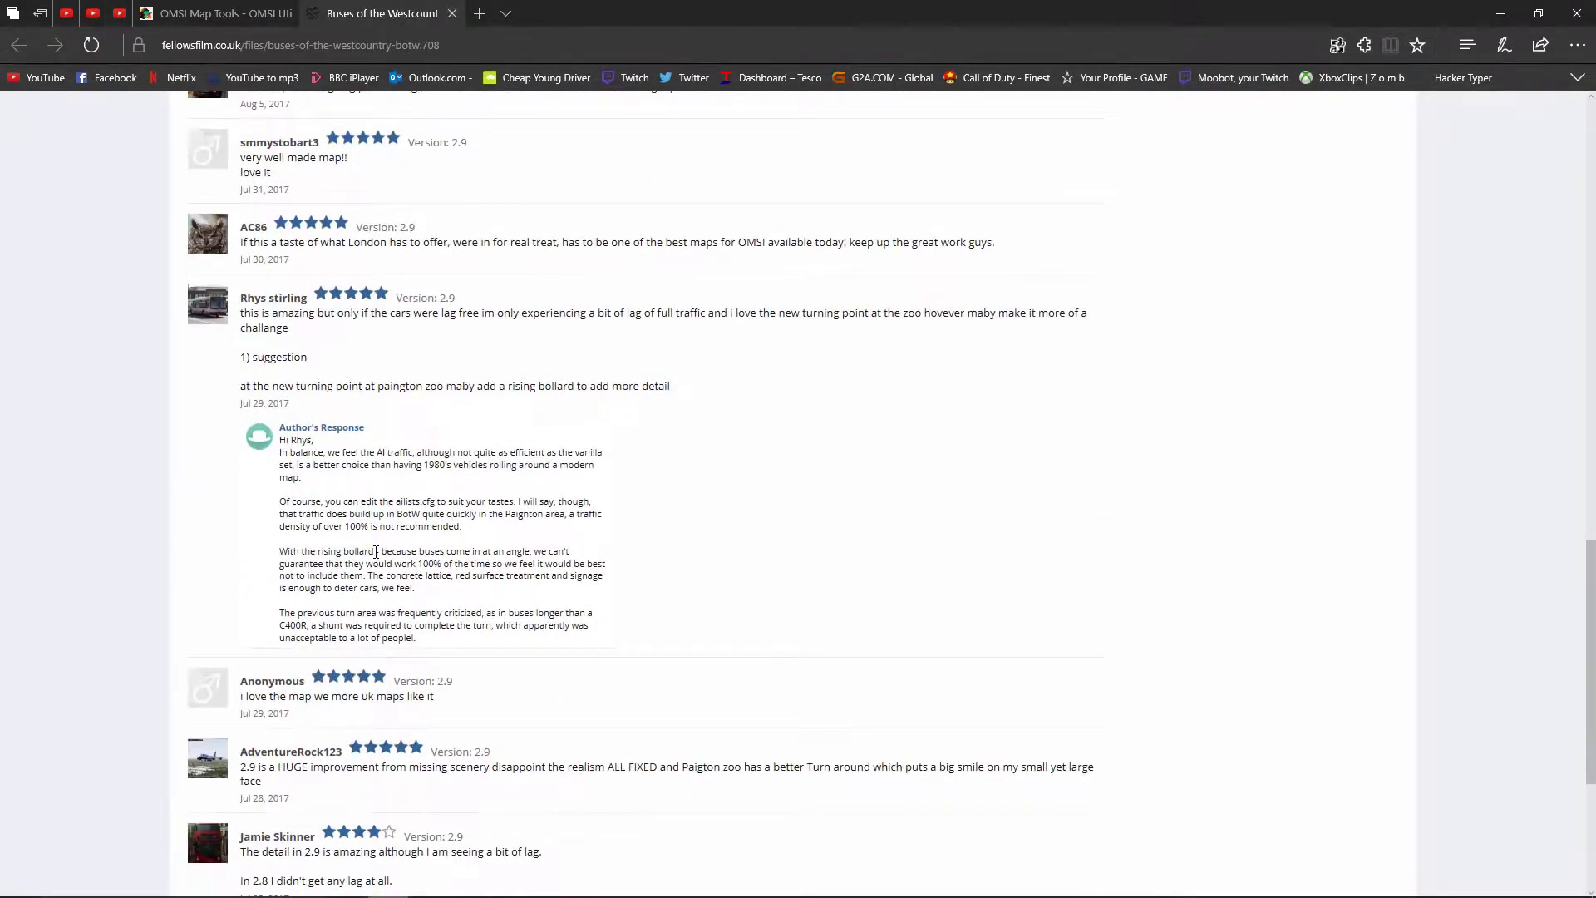
pyautogui.scroll(-5, 383, 552)
pyautogui.scroll(20, 384, 551)
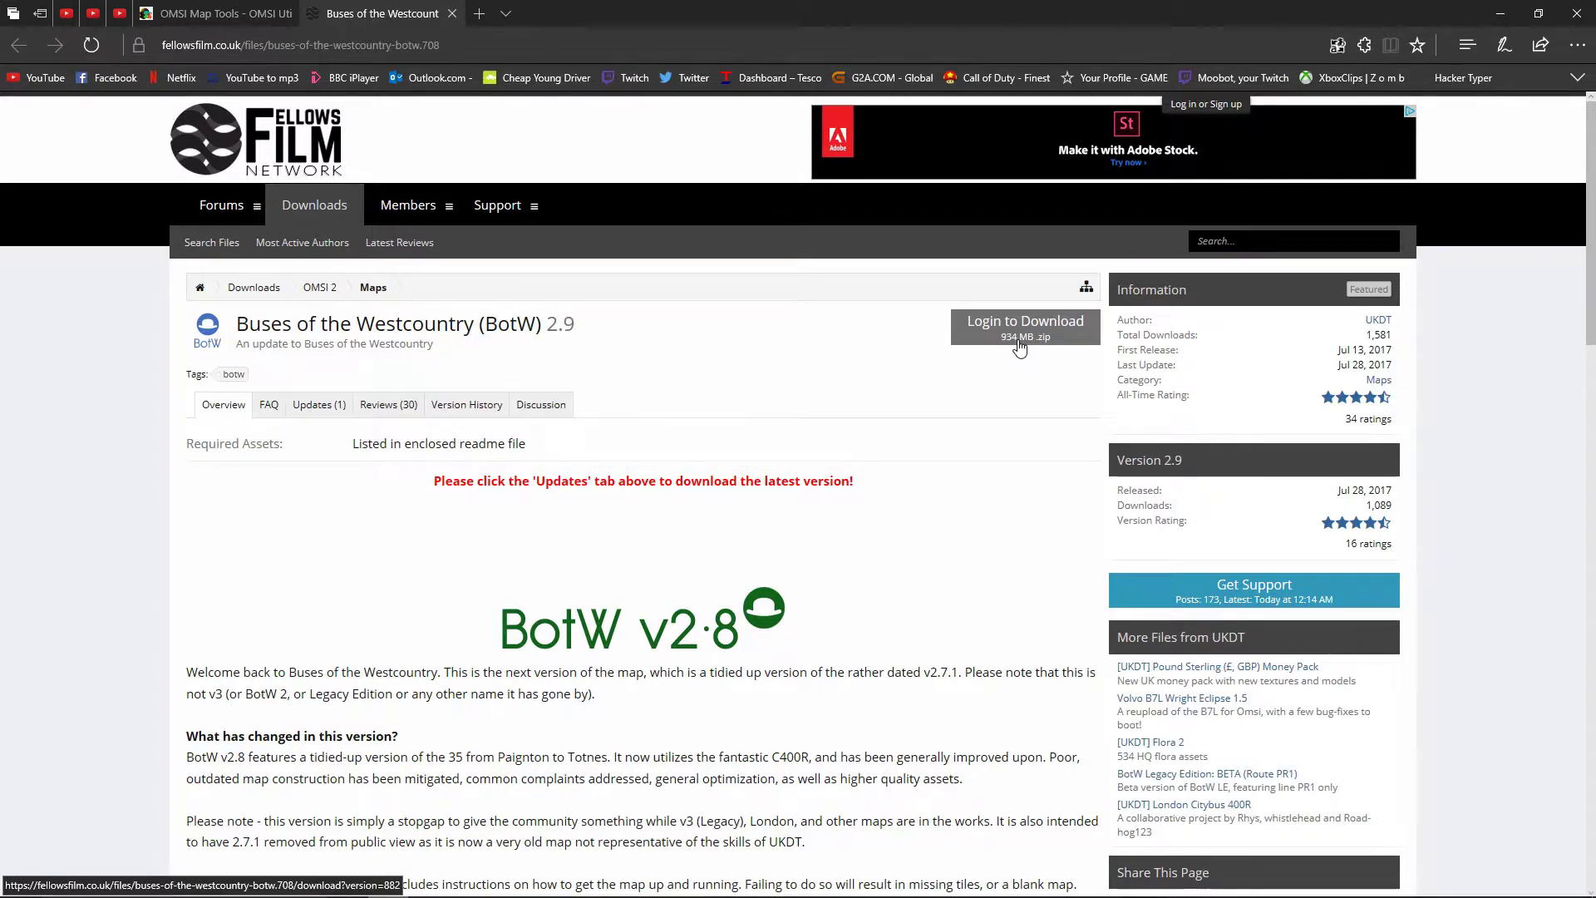
# Show the BotW Updates (1) tab with the latest update notes.
pyautogui.click(336, 413)
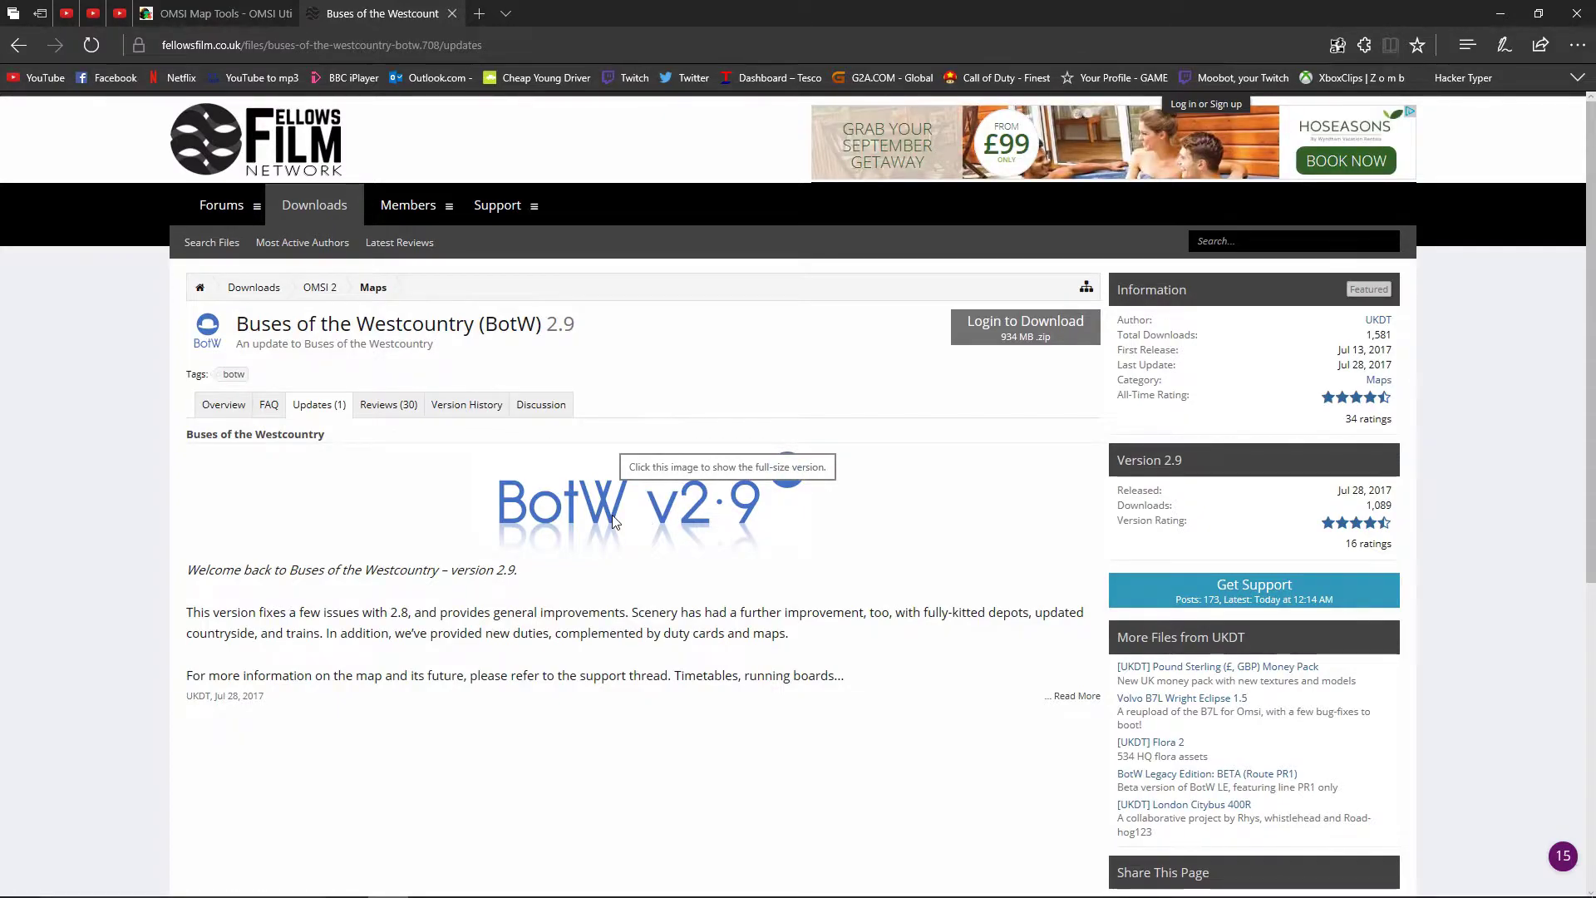
pyautogui.scroll(-4, 616, 522)
pyautogui.scroll(-2, 616, 522)
pyautogui.scroll(3, 609, 520)
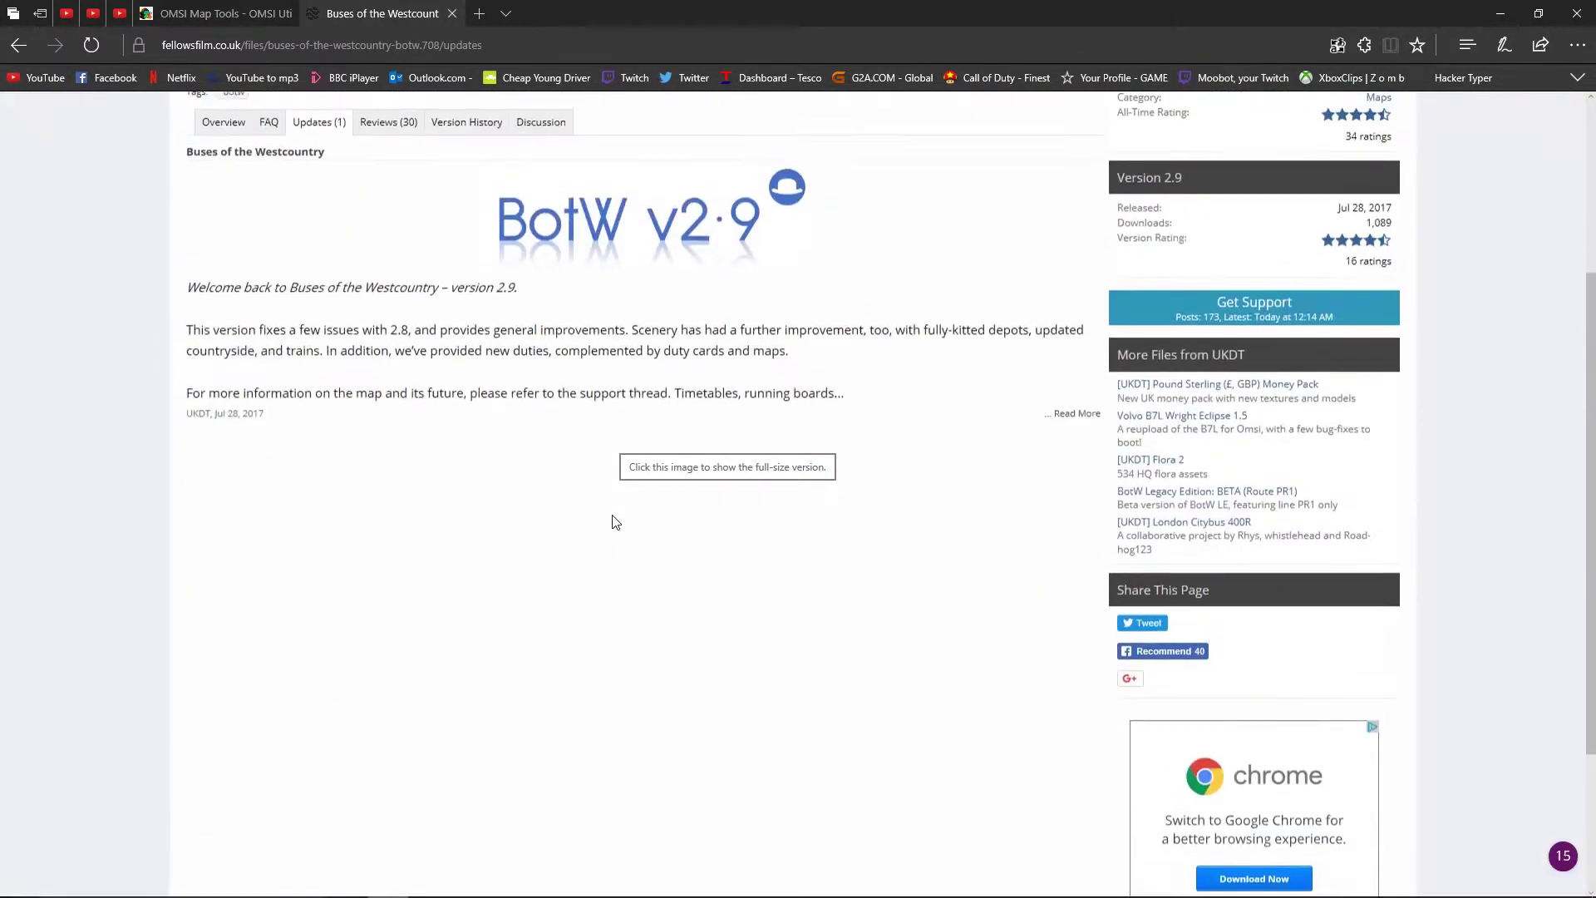
# Expand the full version 2.9 update text, read it, and return to the page top.
pyautogui.click(1077, 427)
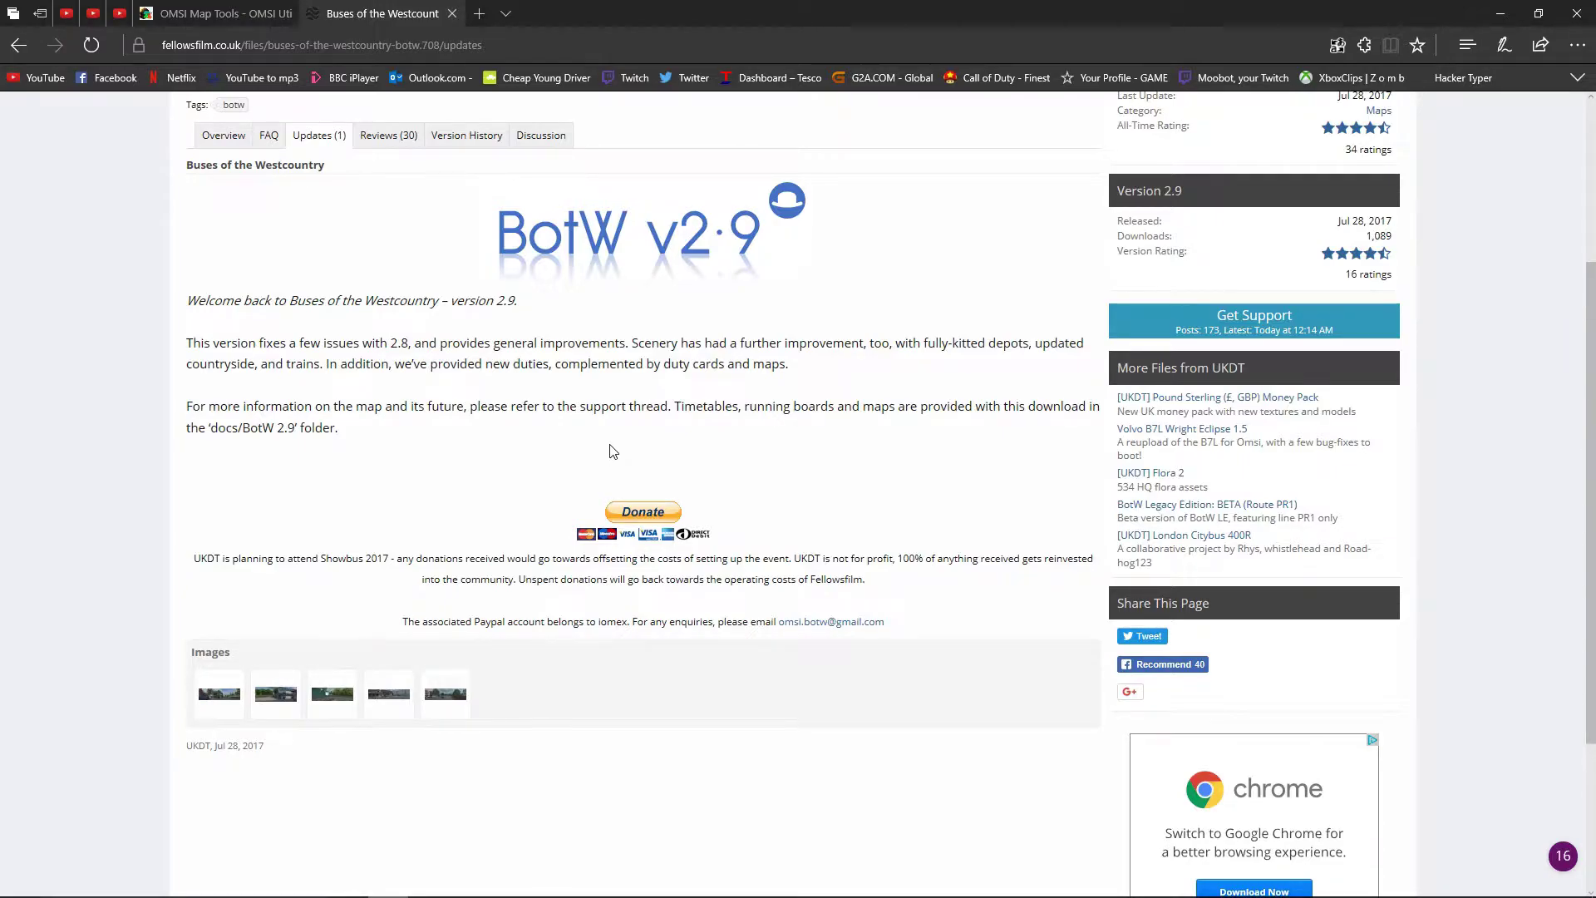
pyautogui.scroll(-3, 611, 451)
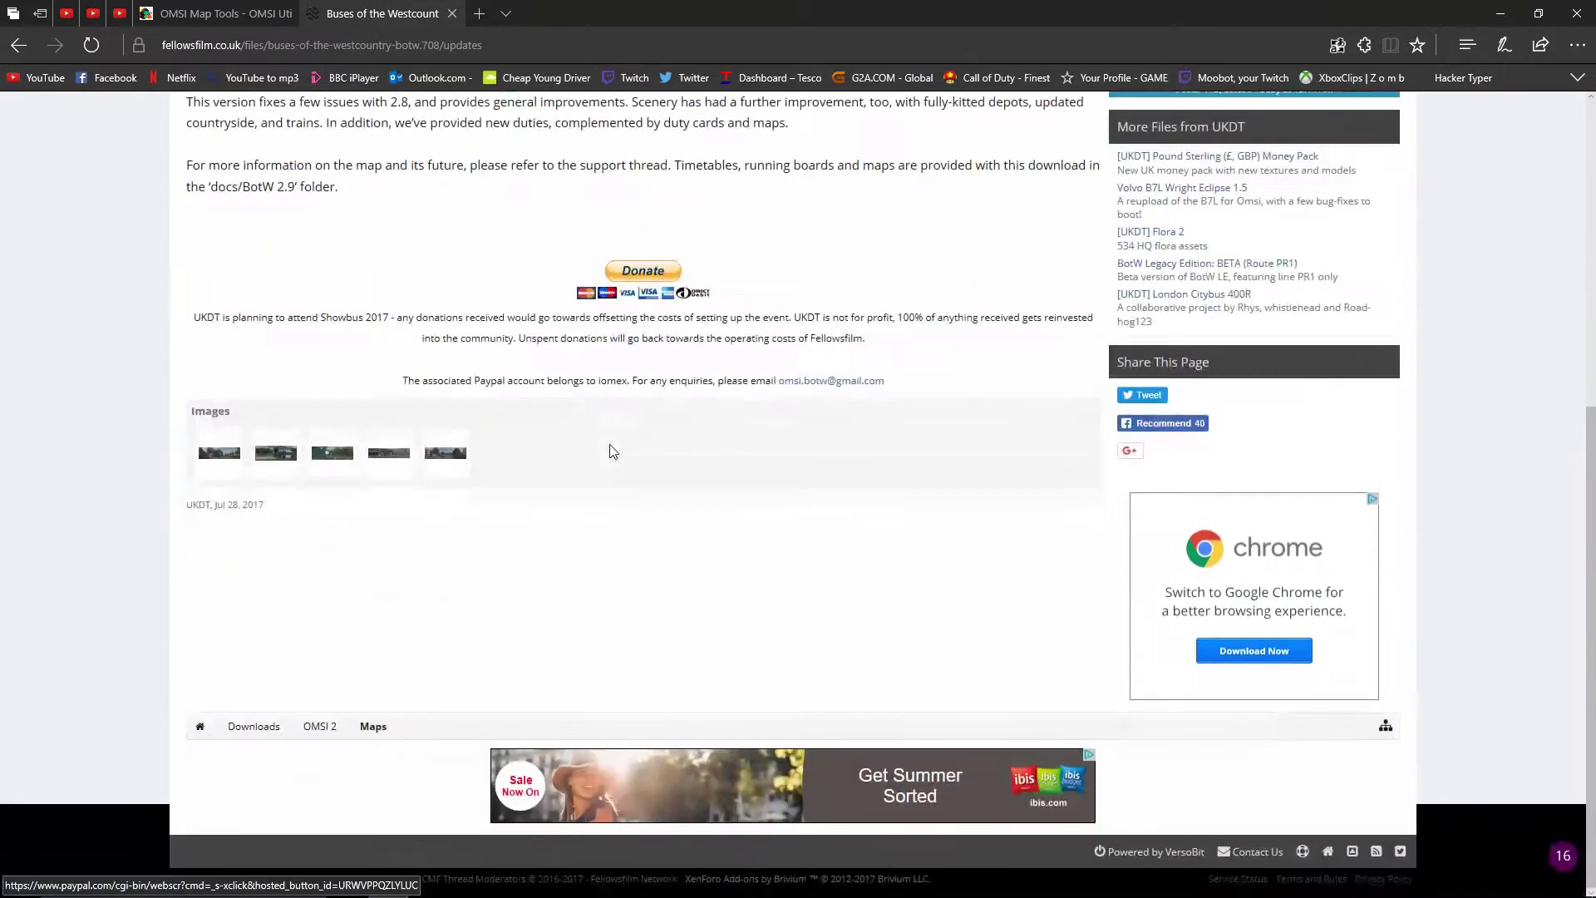
pyautogui.scroll(4, 612, 447)
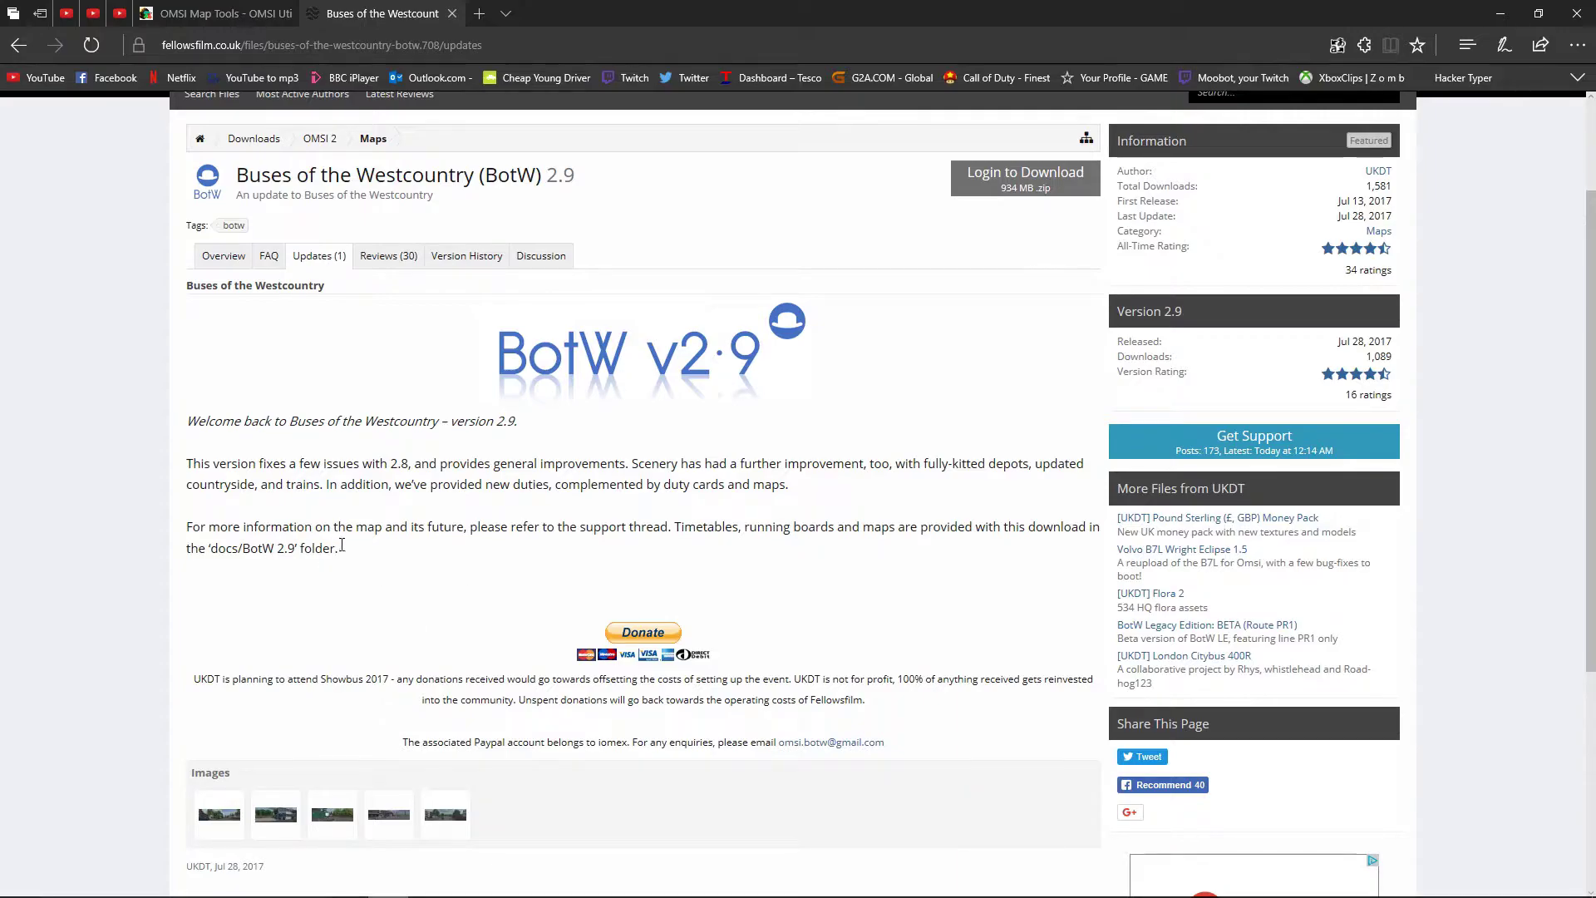
pyautogui.scroll(3, 948, 301)
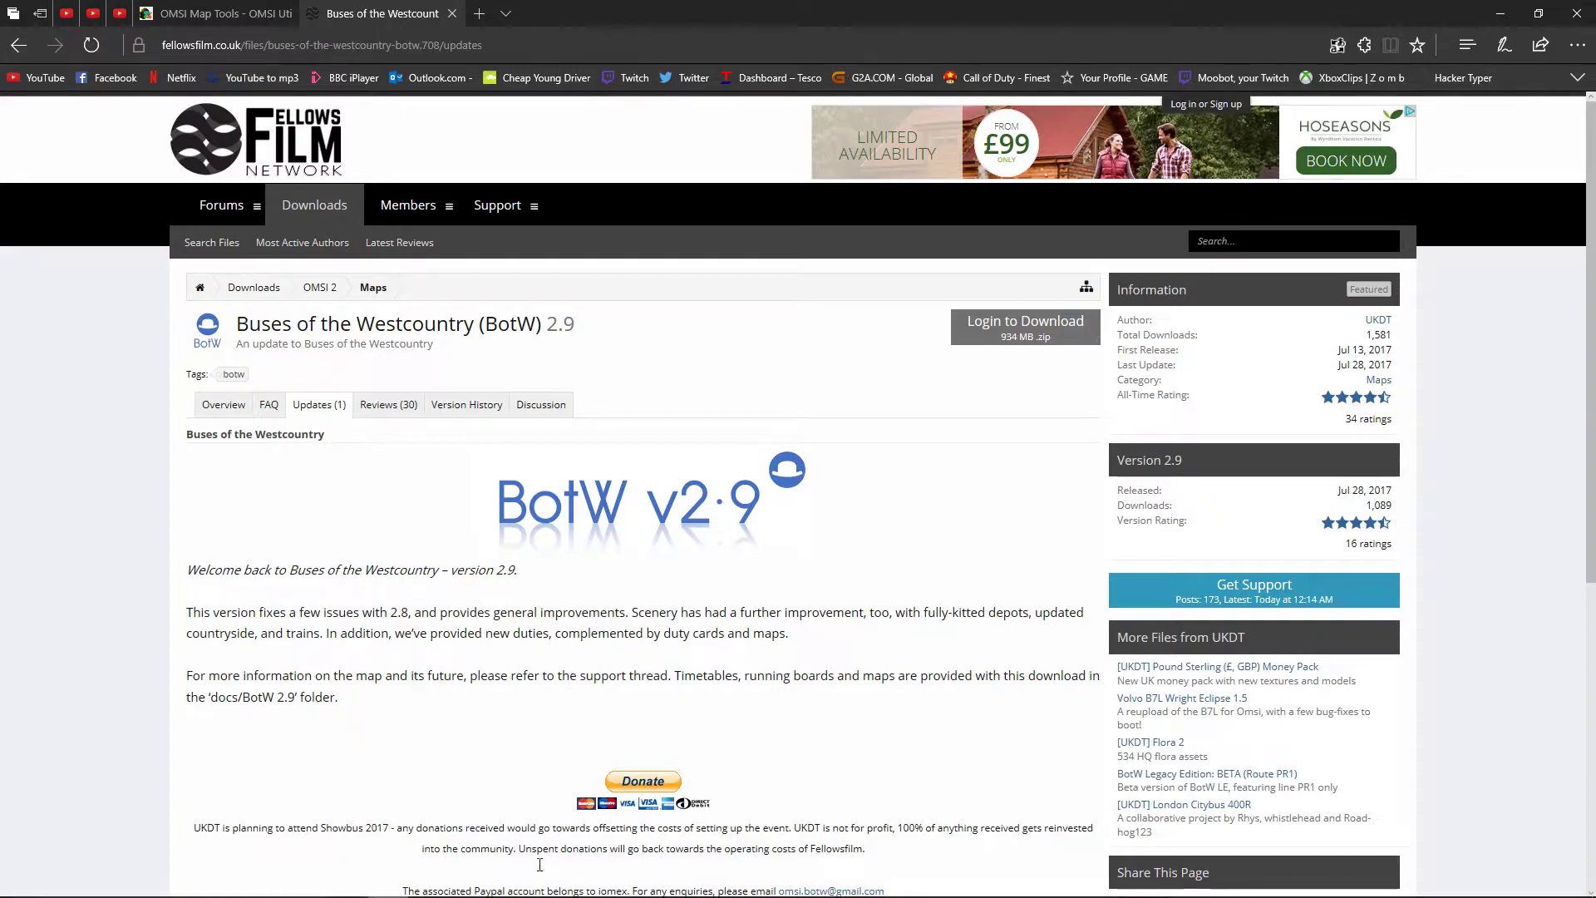
pyautogui.moveTo(656, 892)
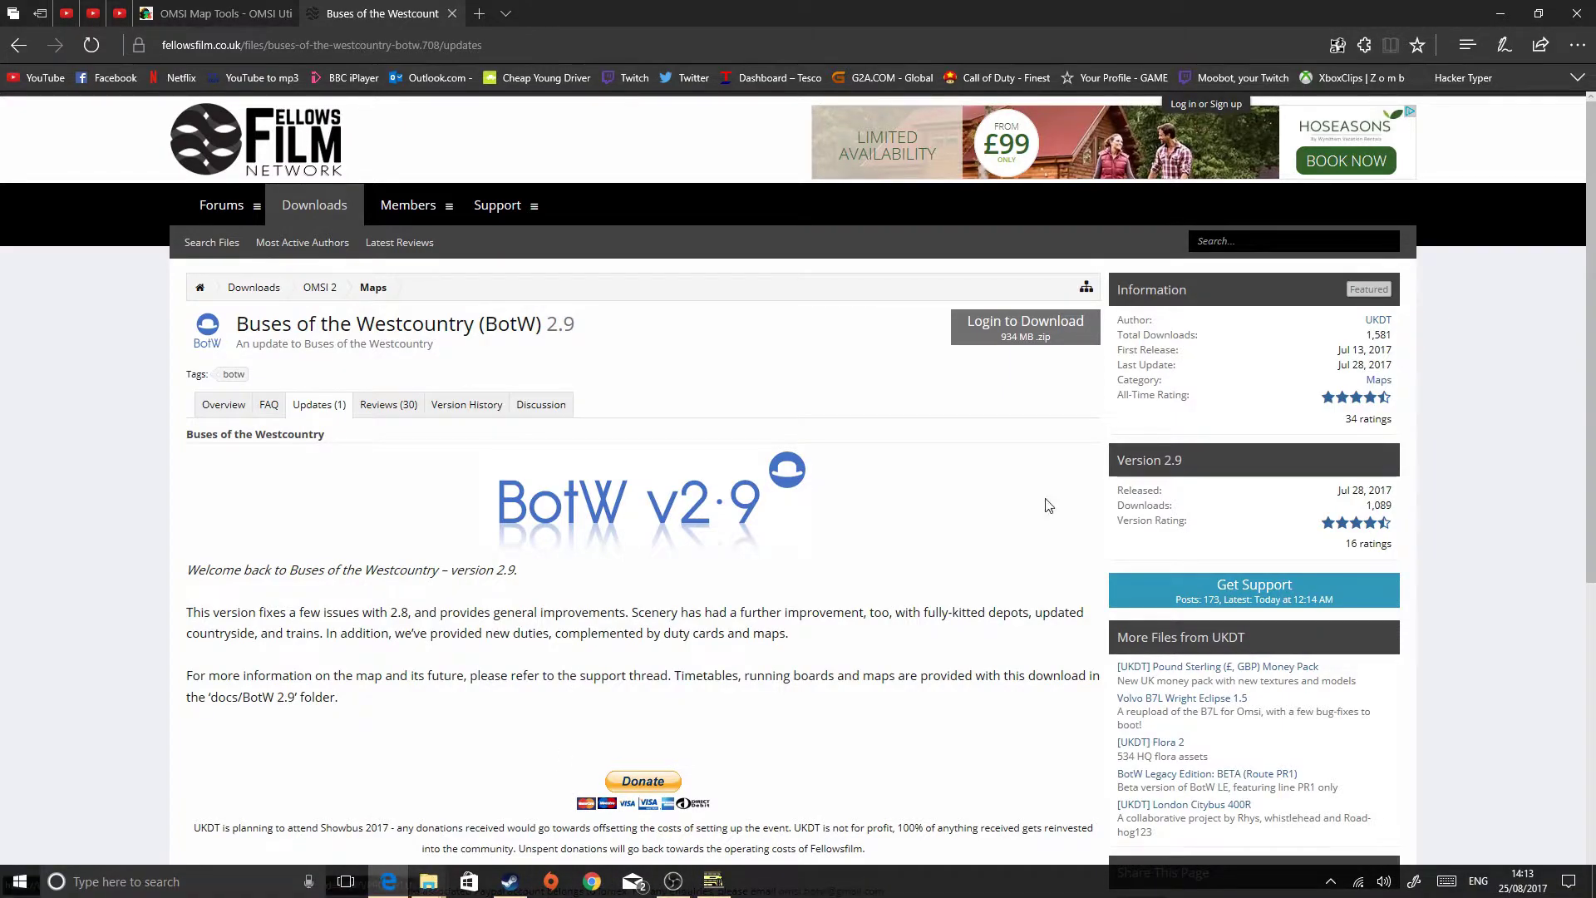
# Minimise Edge and open the BTW Map folder inside the Maps folder window.
pyautogui.click(1502, 10)
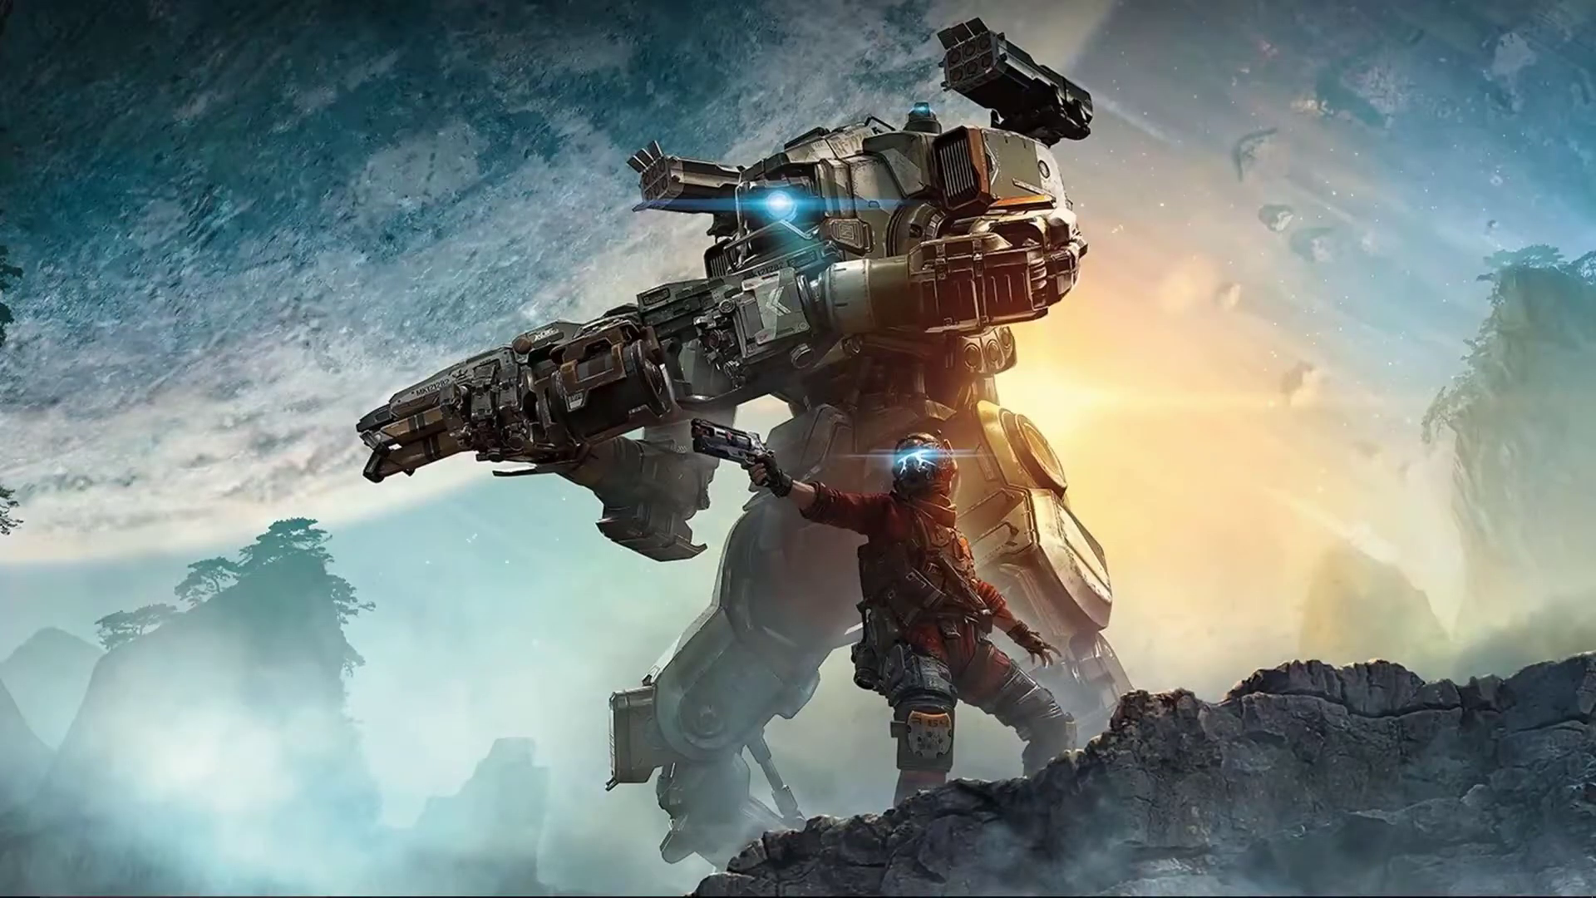
pyautogui.moveTo(428, 892)
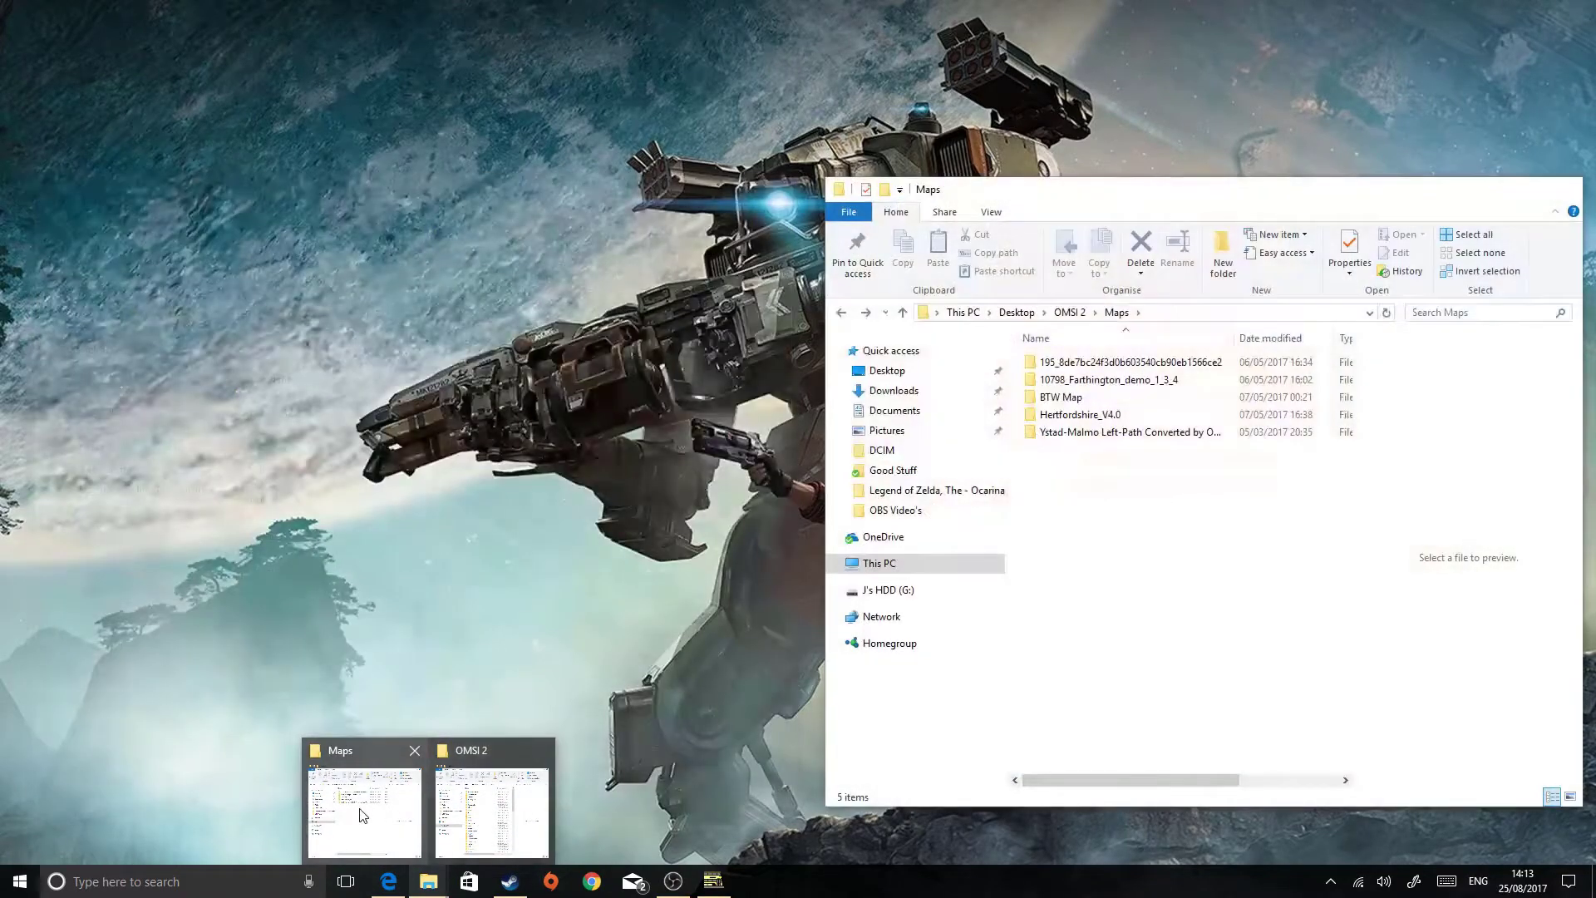
pyautogui.click(359, 808)
pyautogui.click(1079, 398)
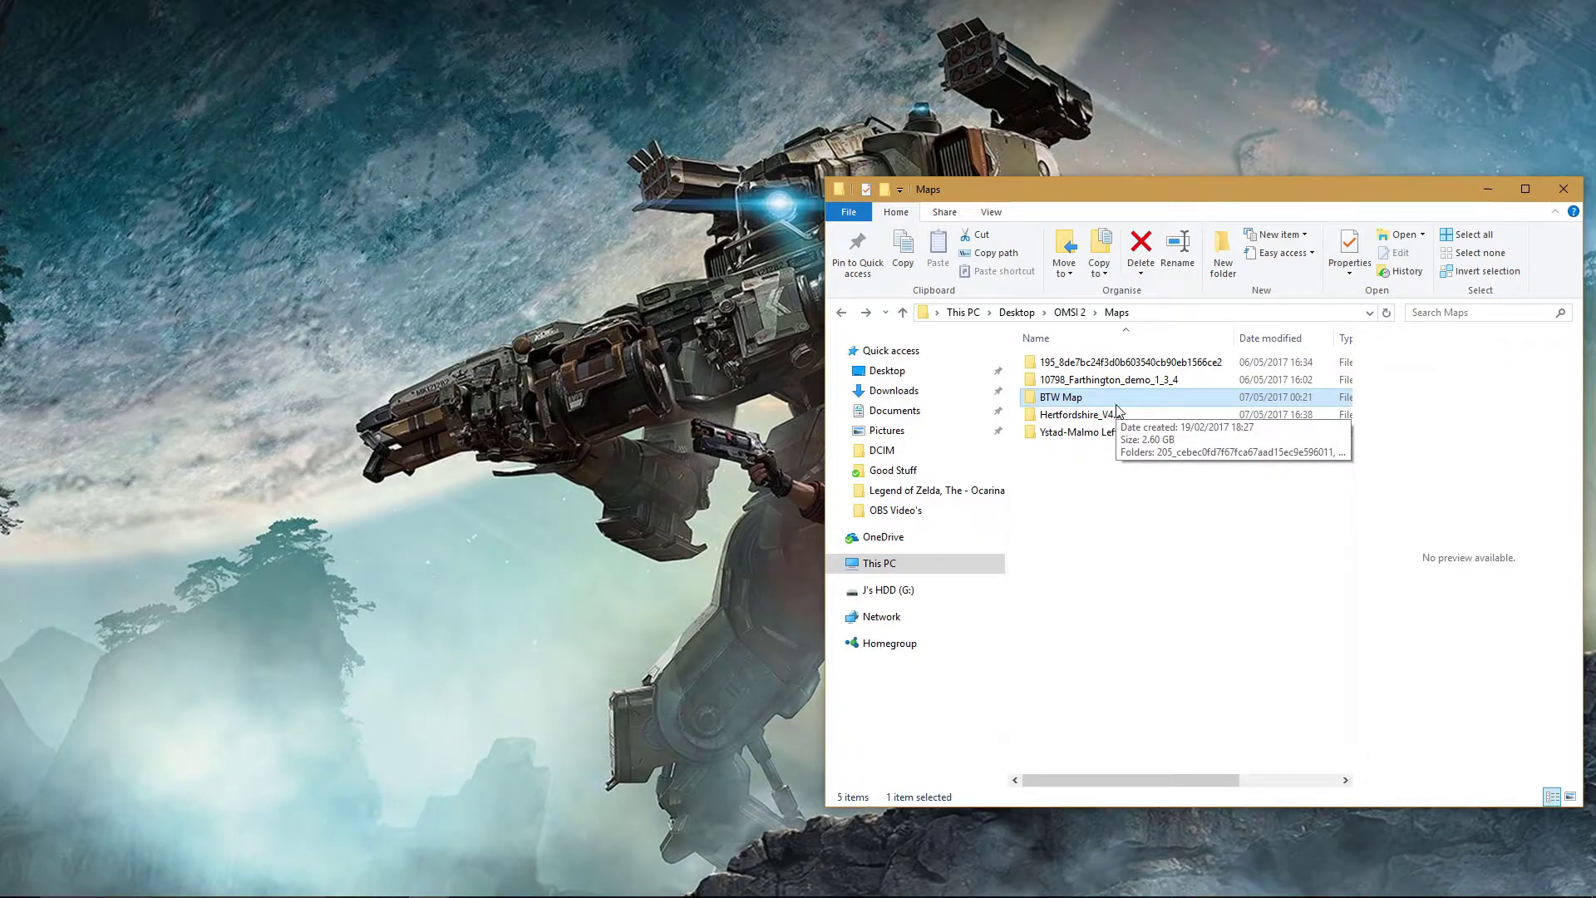
pyautogui.doubleClick(1115, 396)
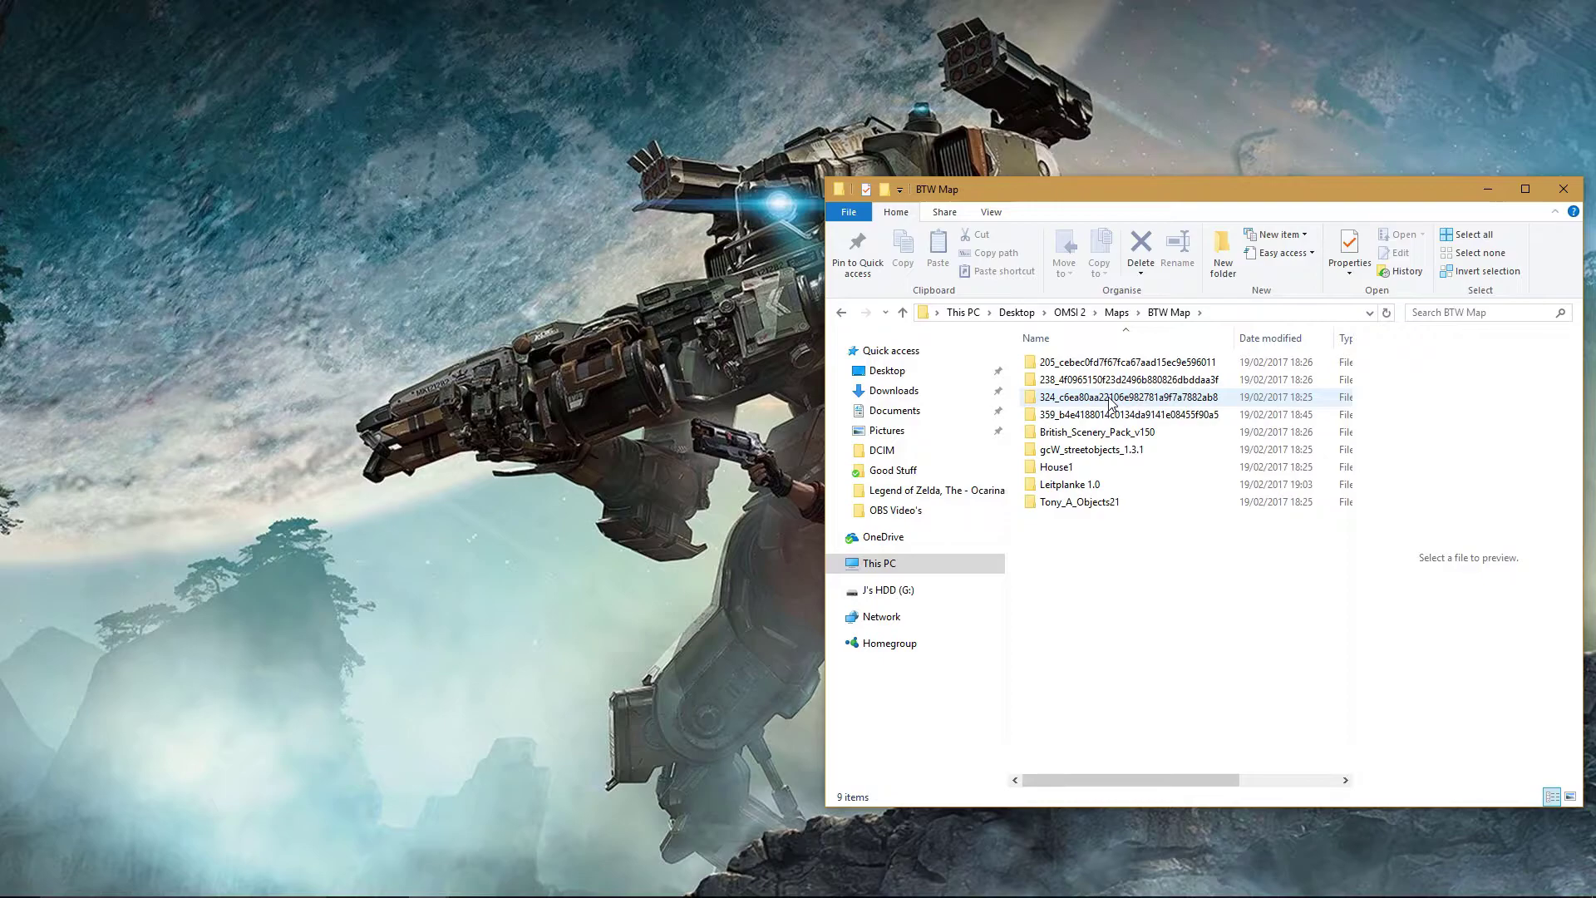
# Bring the Steam OMSI 2 install folder window forward beside BTW Map.
pyautogui.moveTo(477, 895)
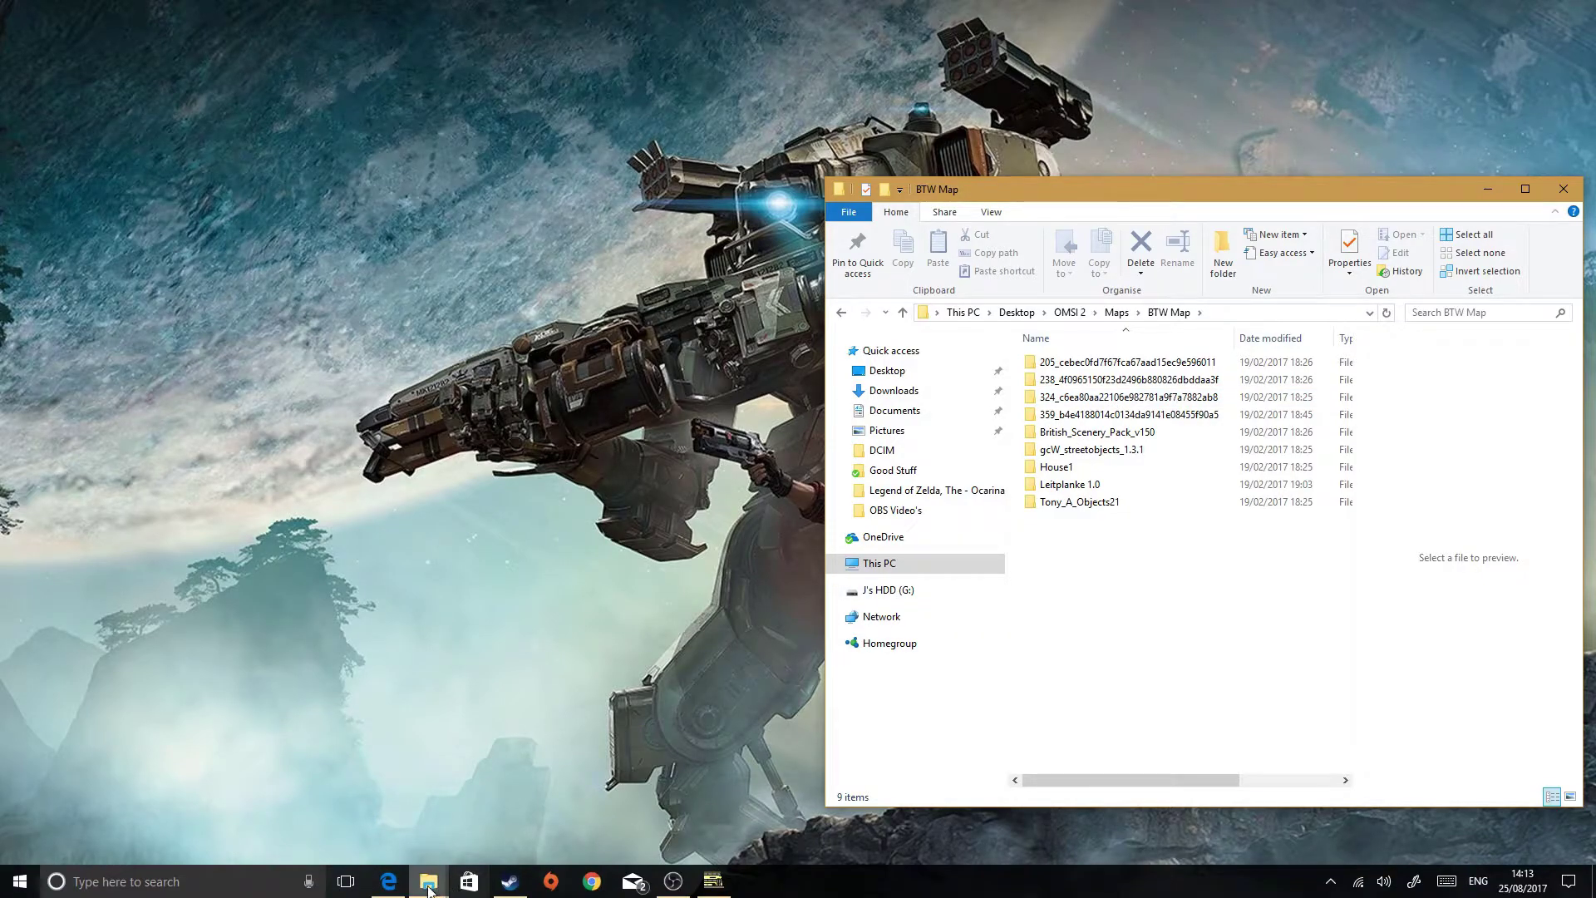
pyautogui.moveTo(423, 881)
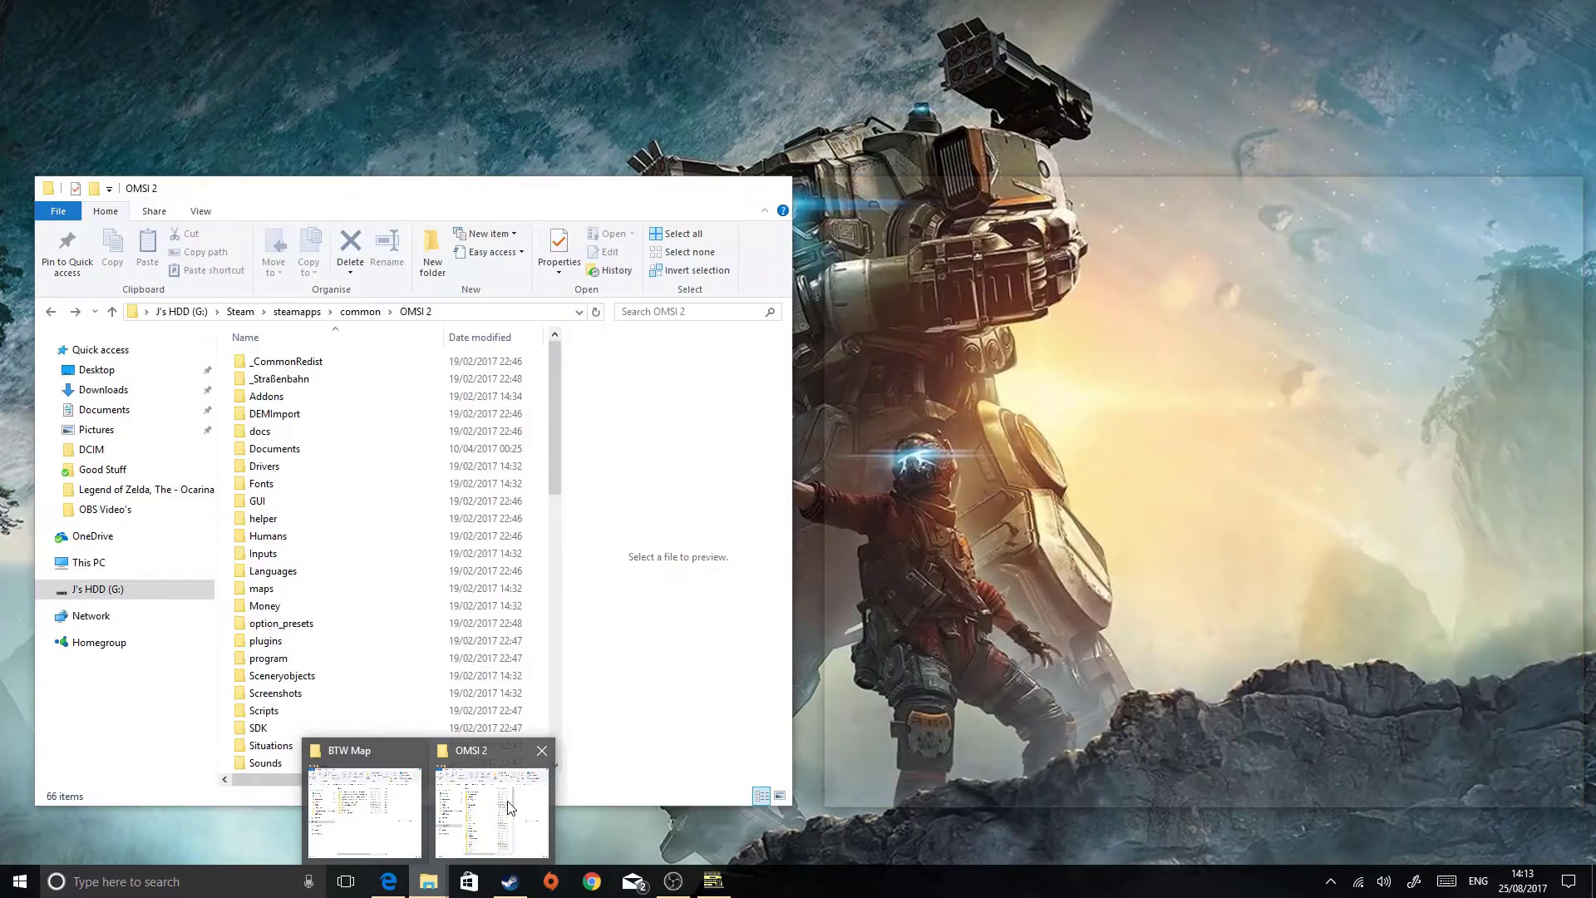
pyautogui.click(510, 806)
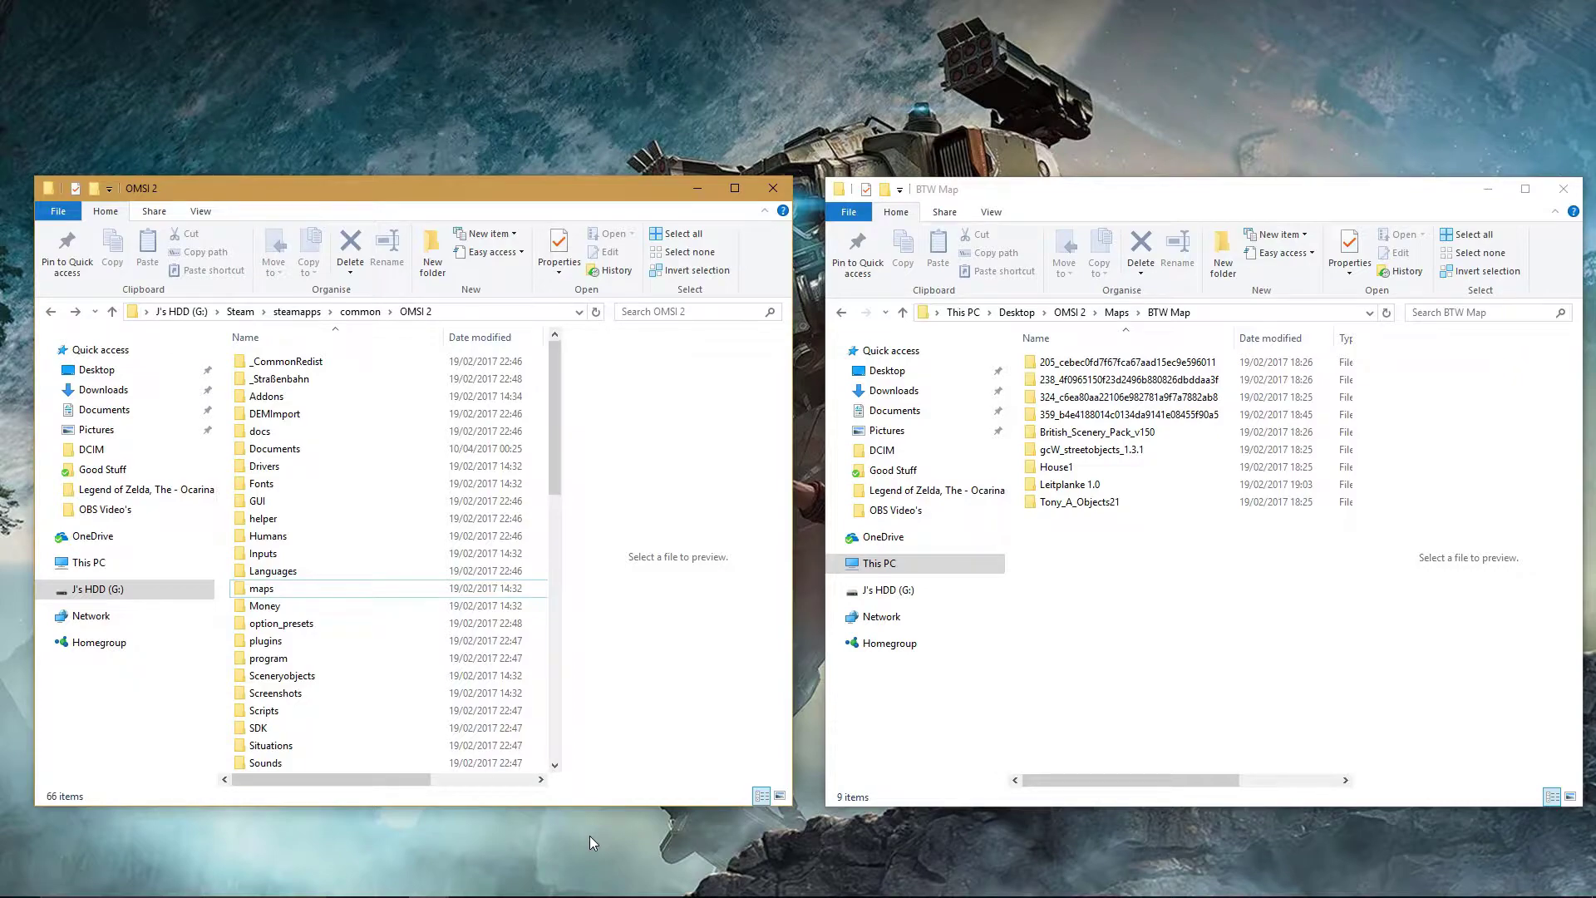
pyautogui.moveTo(515, 894)
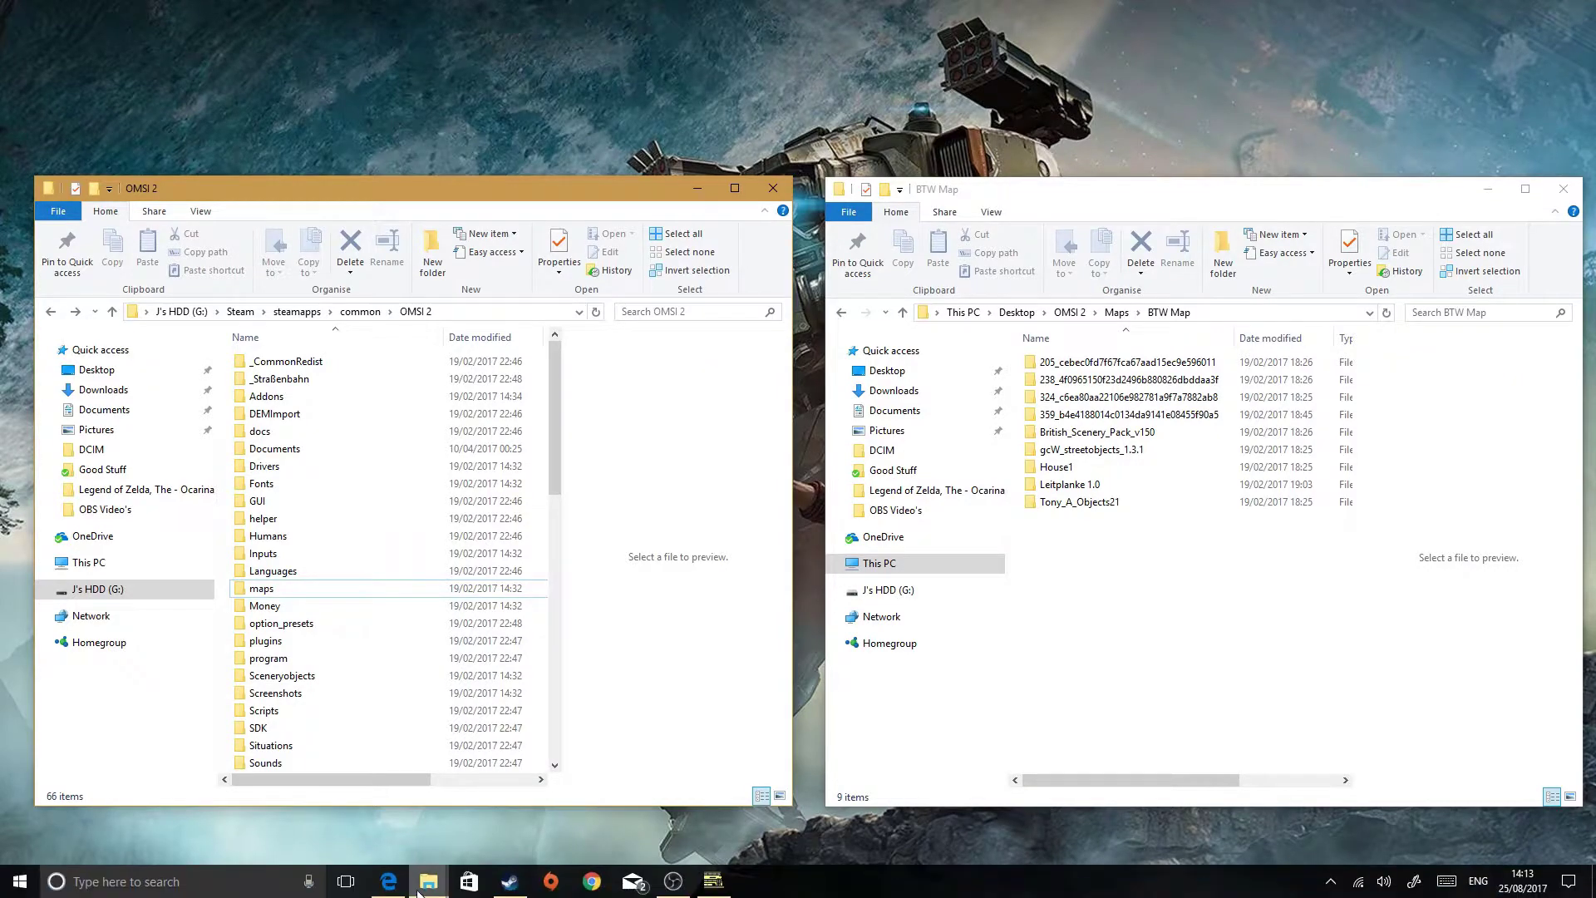
pyautogui.click(517, 883)
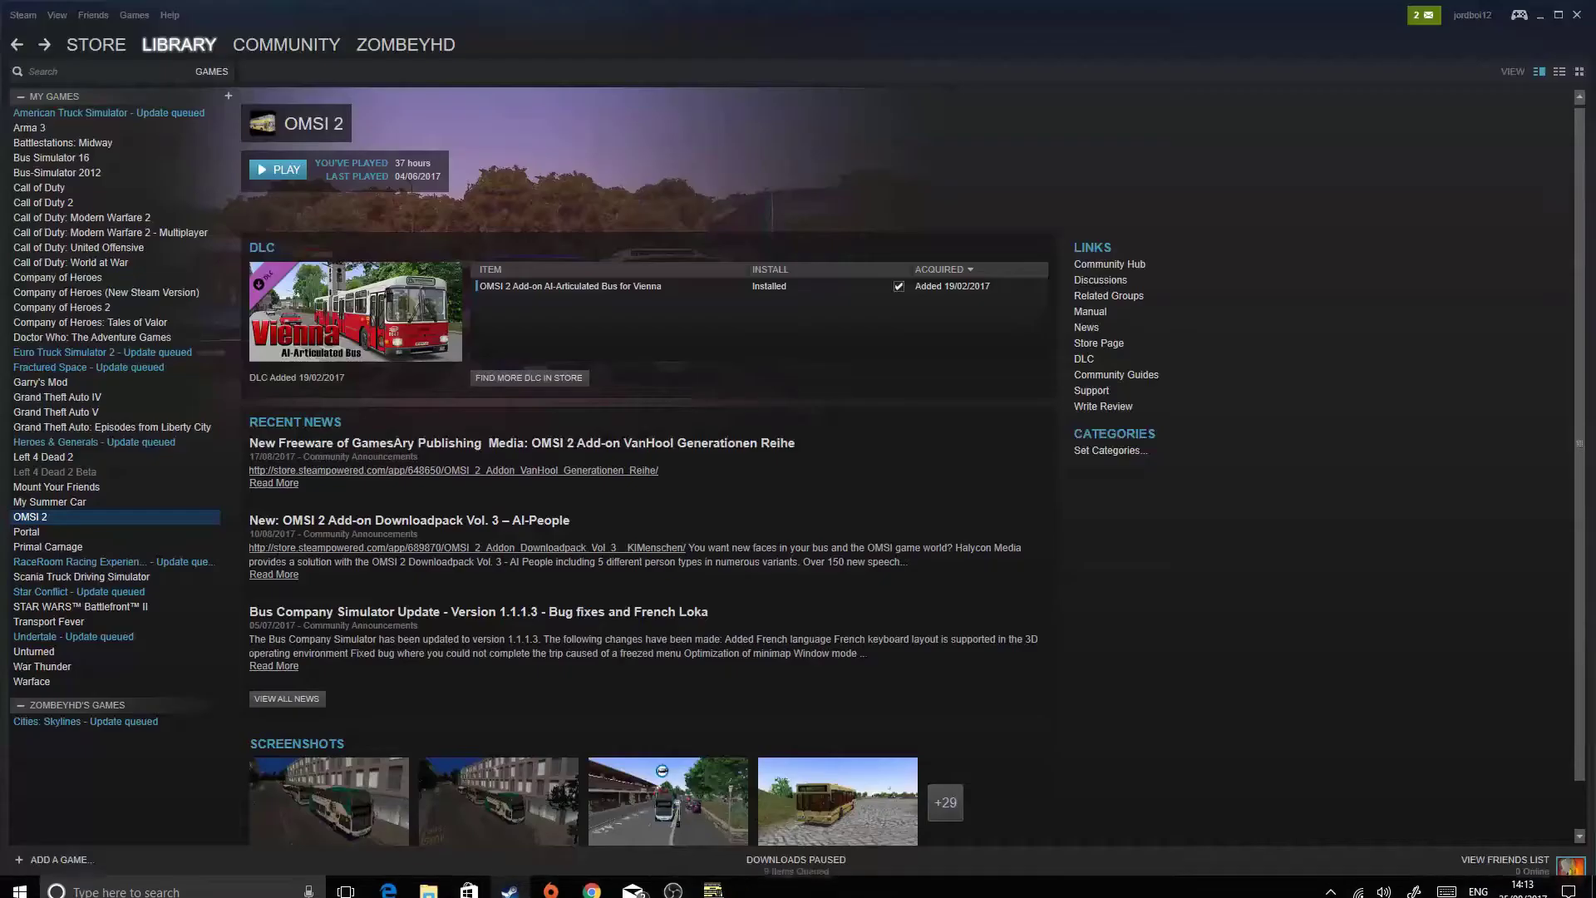
pyautogui.rightClick(93, 518)
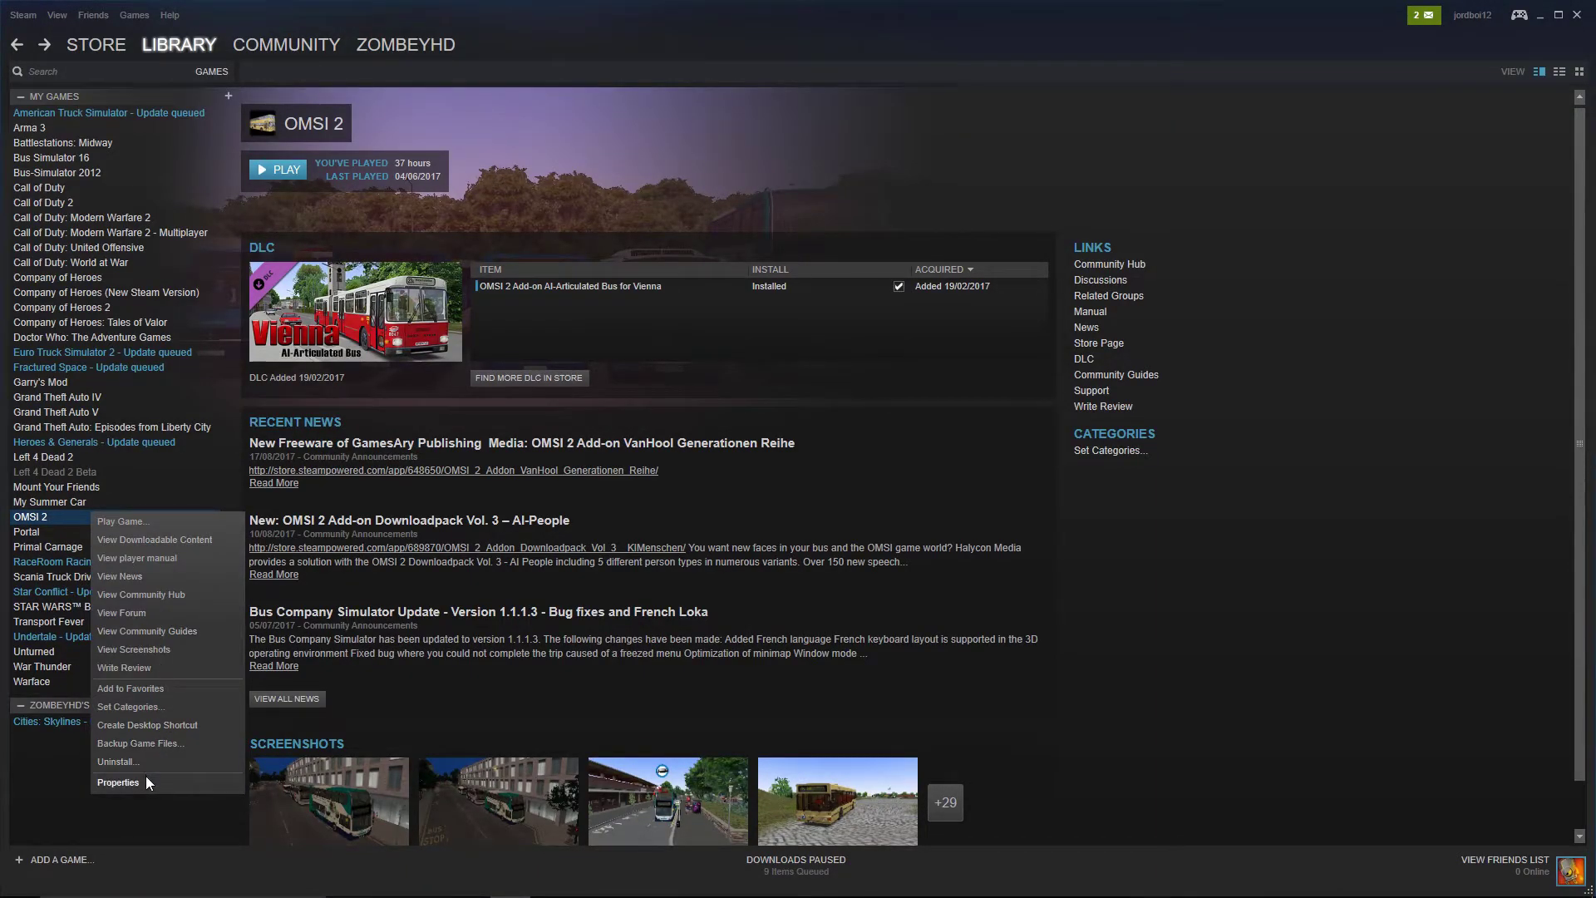
pyautogui.click(125, 782)
pyautogui.click(753, 231)
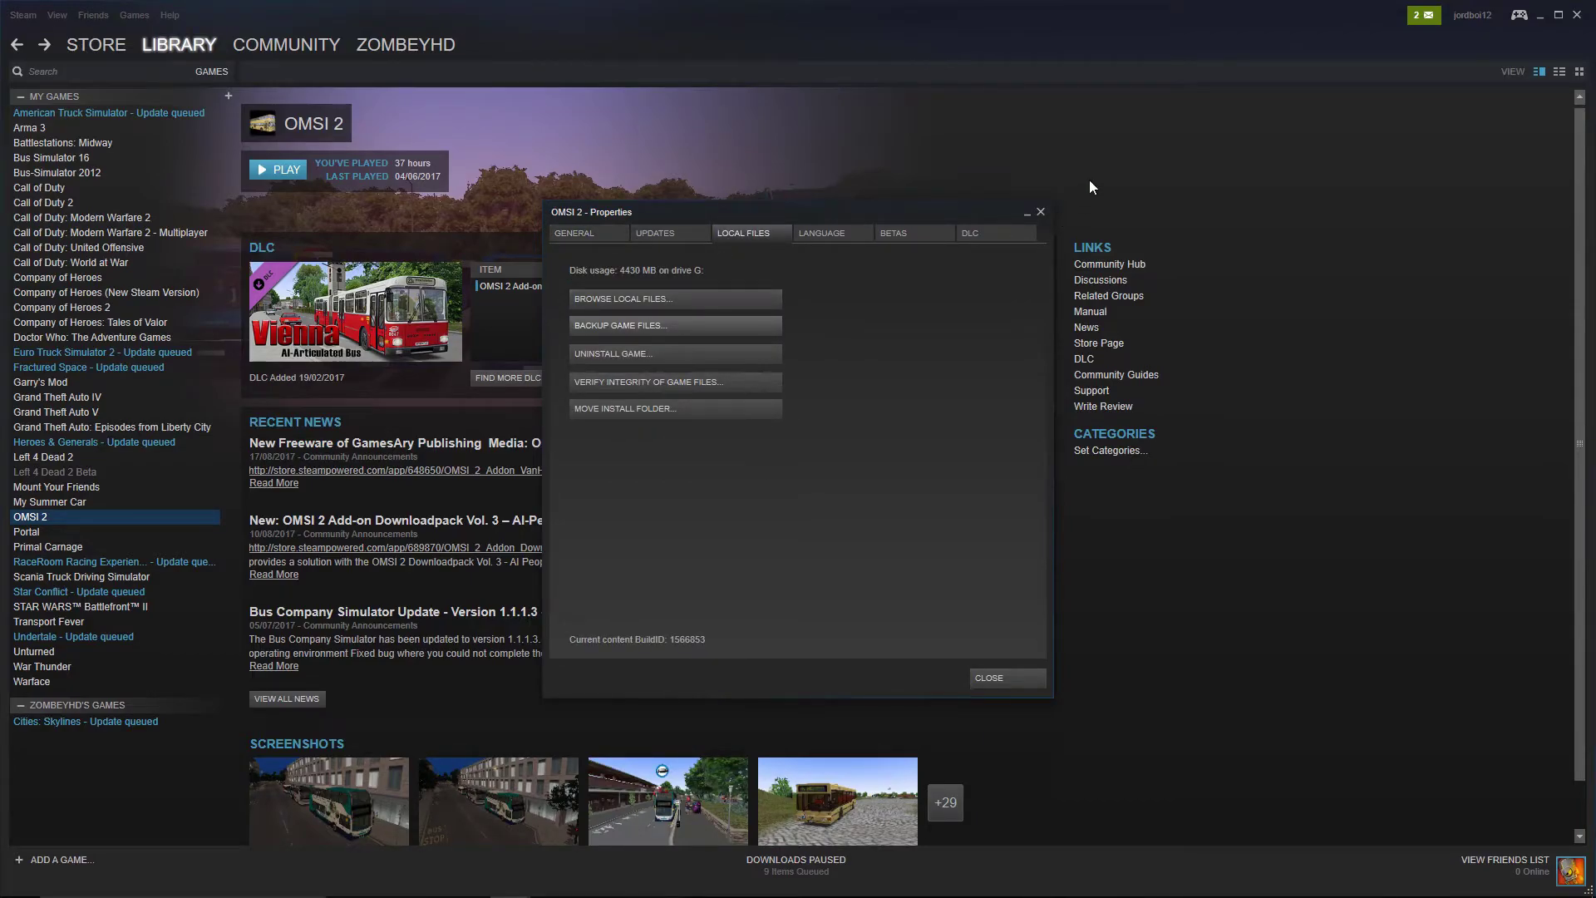
pyautogui.click(1041, 212)
pyautogui.click(1539, 17)
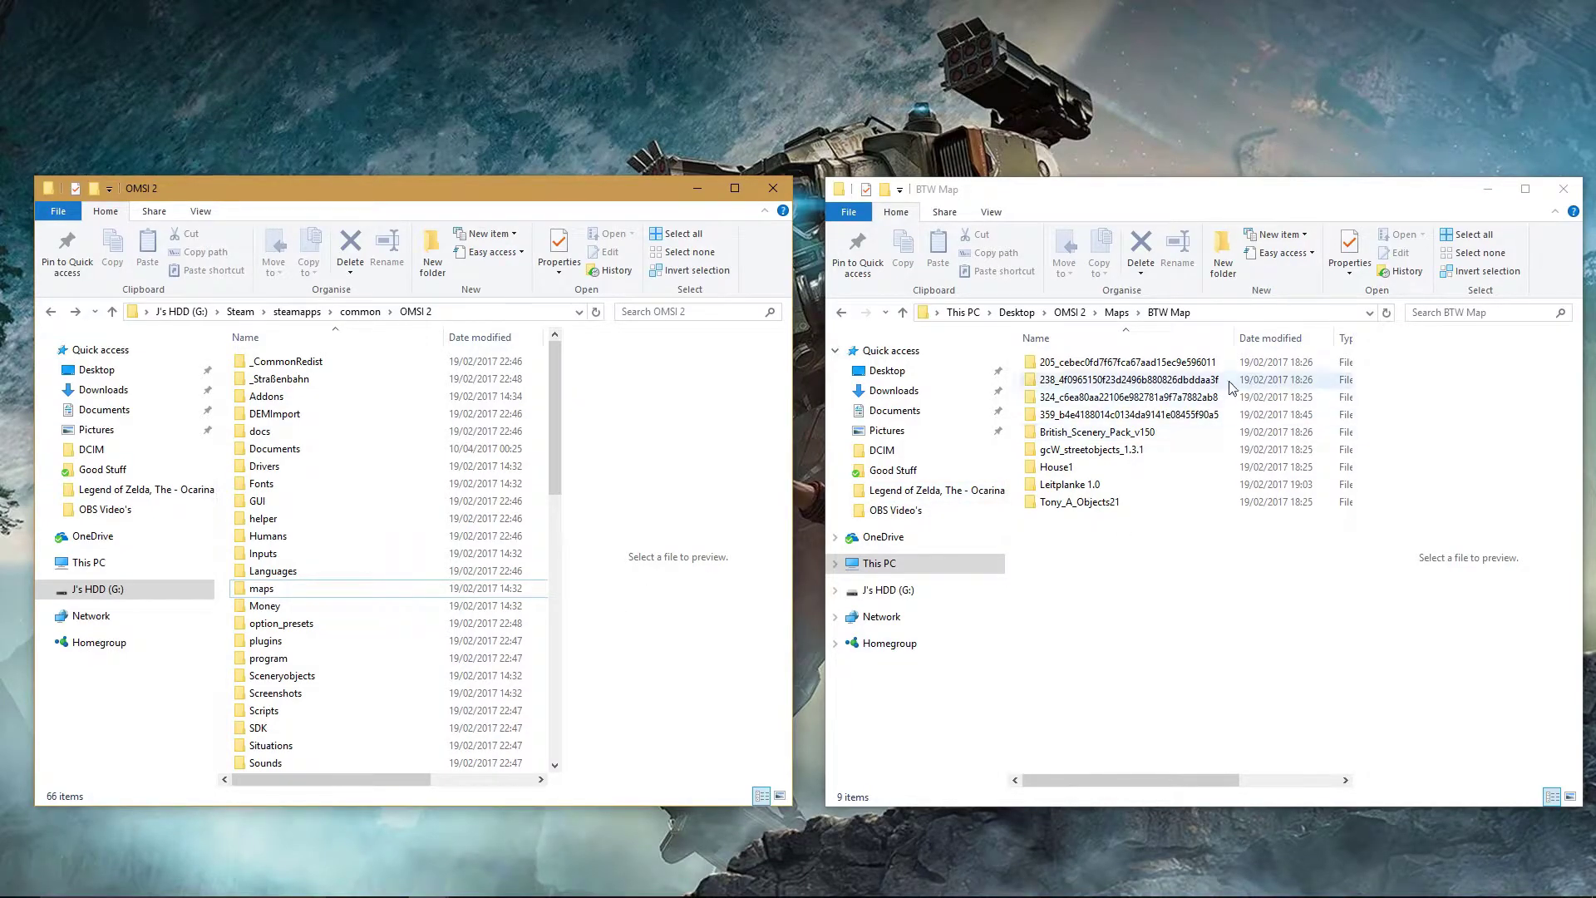
# Open the map's 359 > OMSI 2 > Addons folder and the install's Addons folder.
pyautogui.doubleClick(1135, 414)
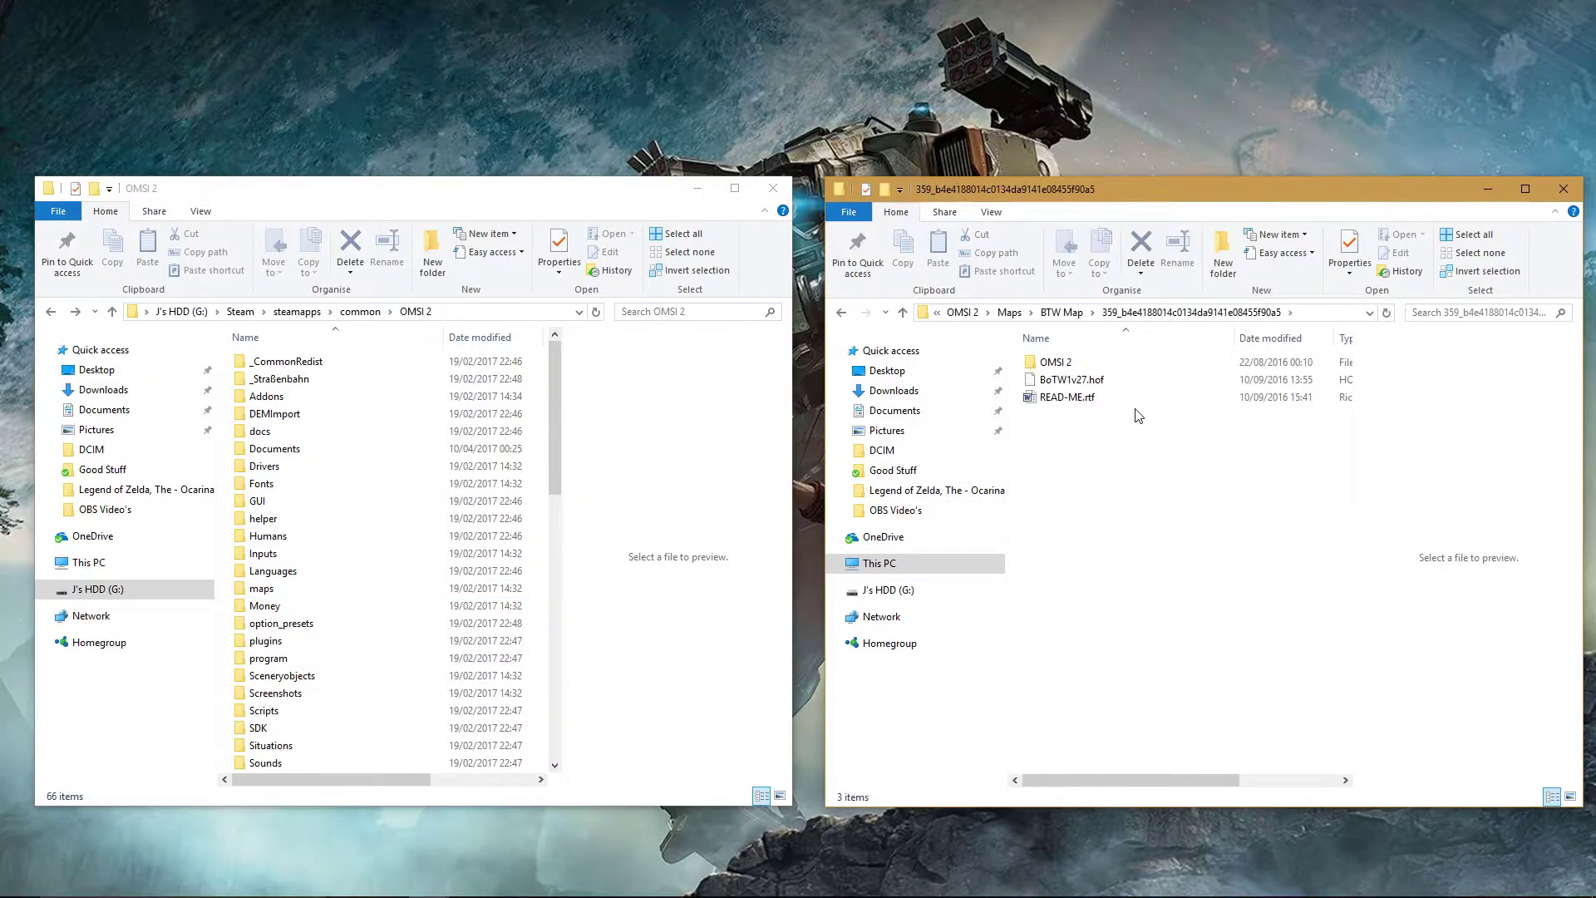
pyautogui.click(842, 313)
pyautogui.doubleClick(1088, 414)
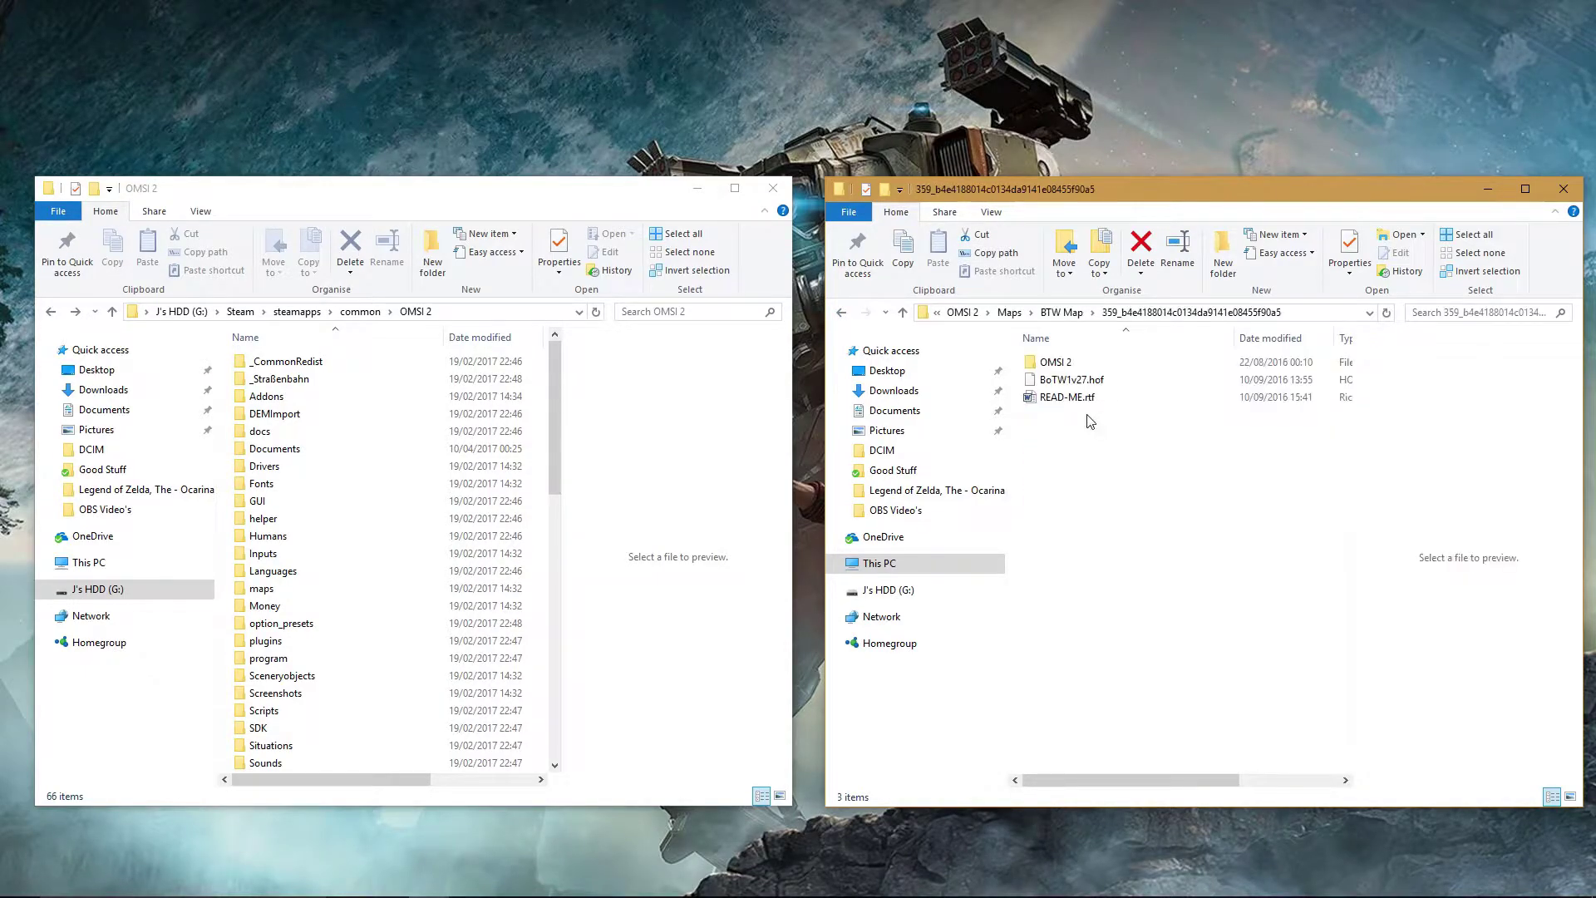
pyautogui.doubleClick(1086, 366)
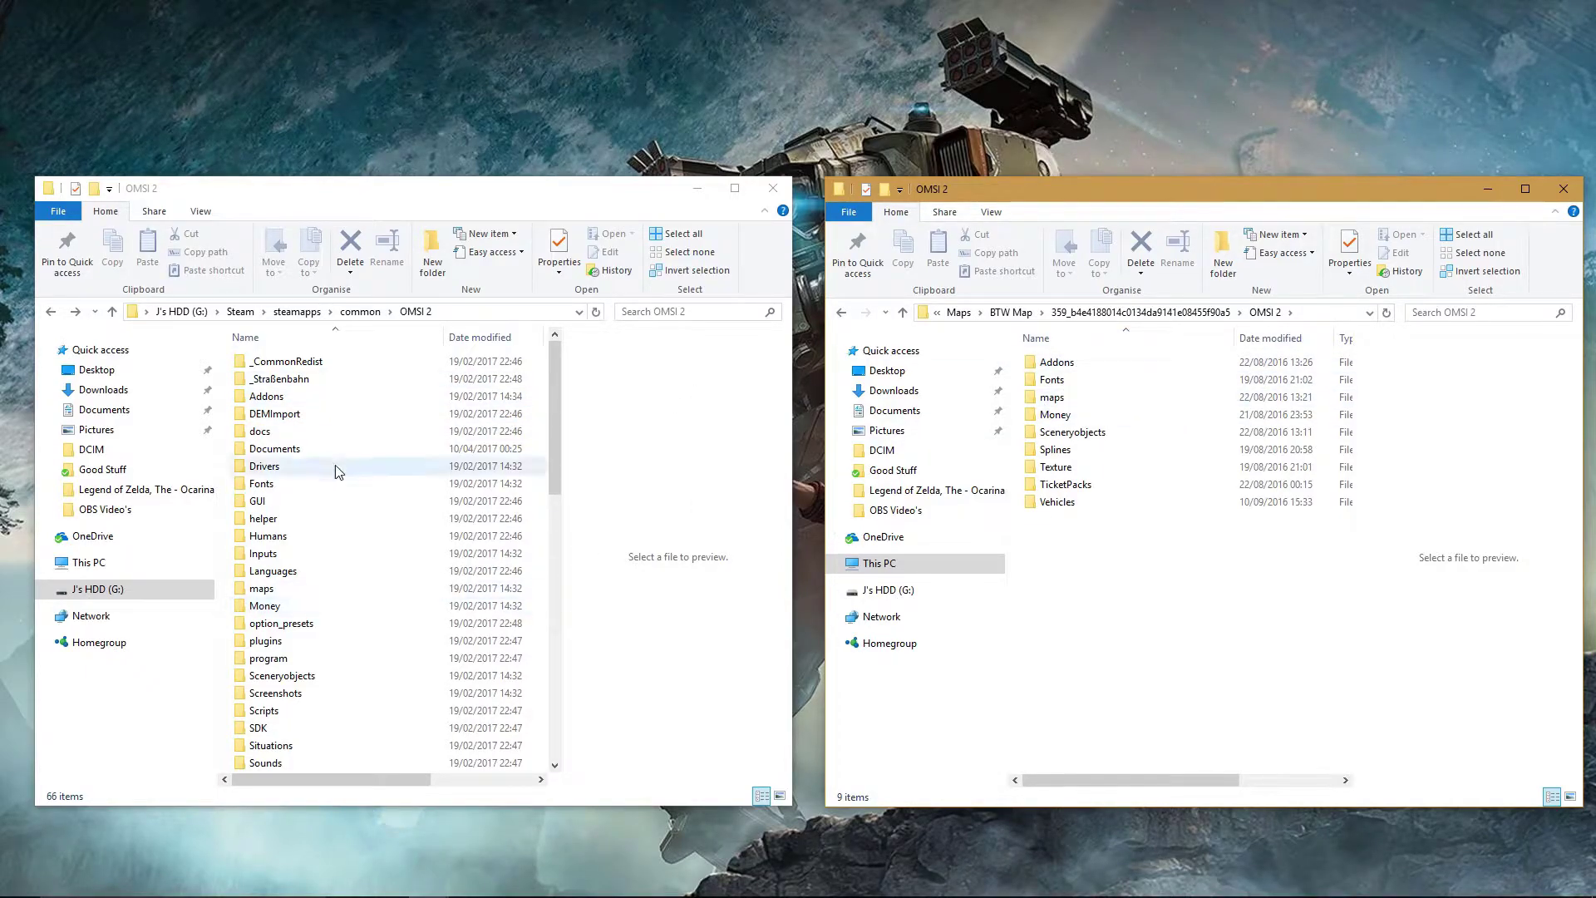
pyautogui.doubleClick(1049, 362)
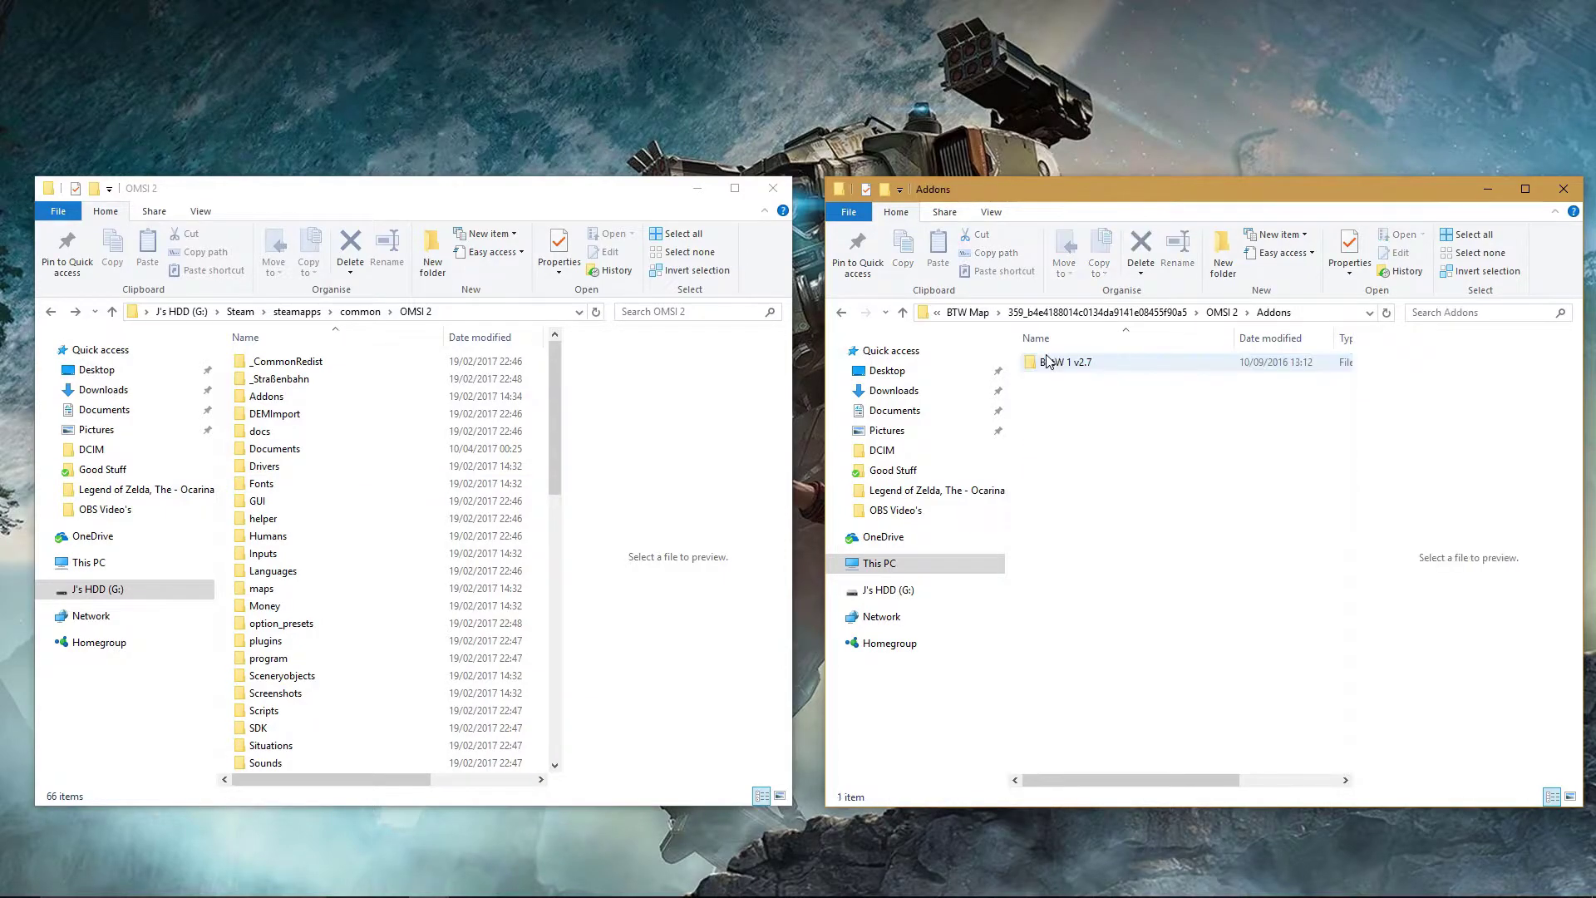
pyautogui.doubleClick(361, 399)
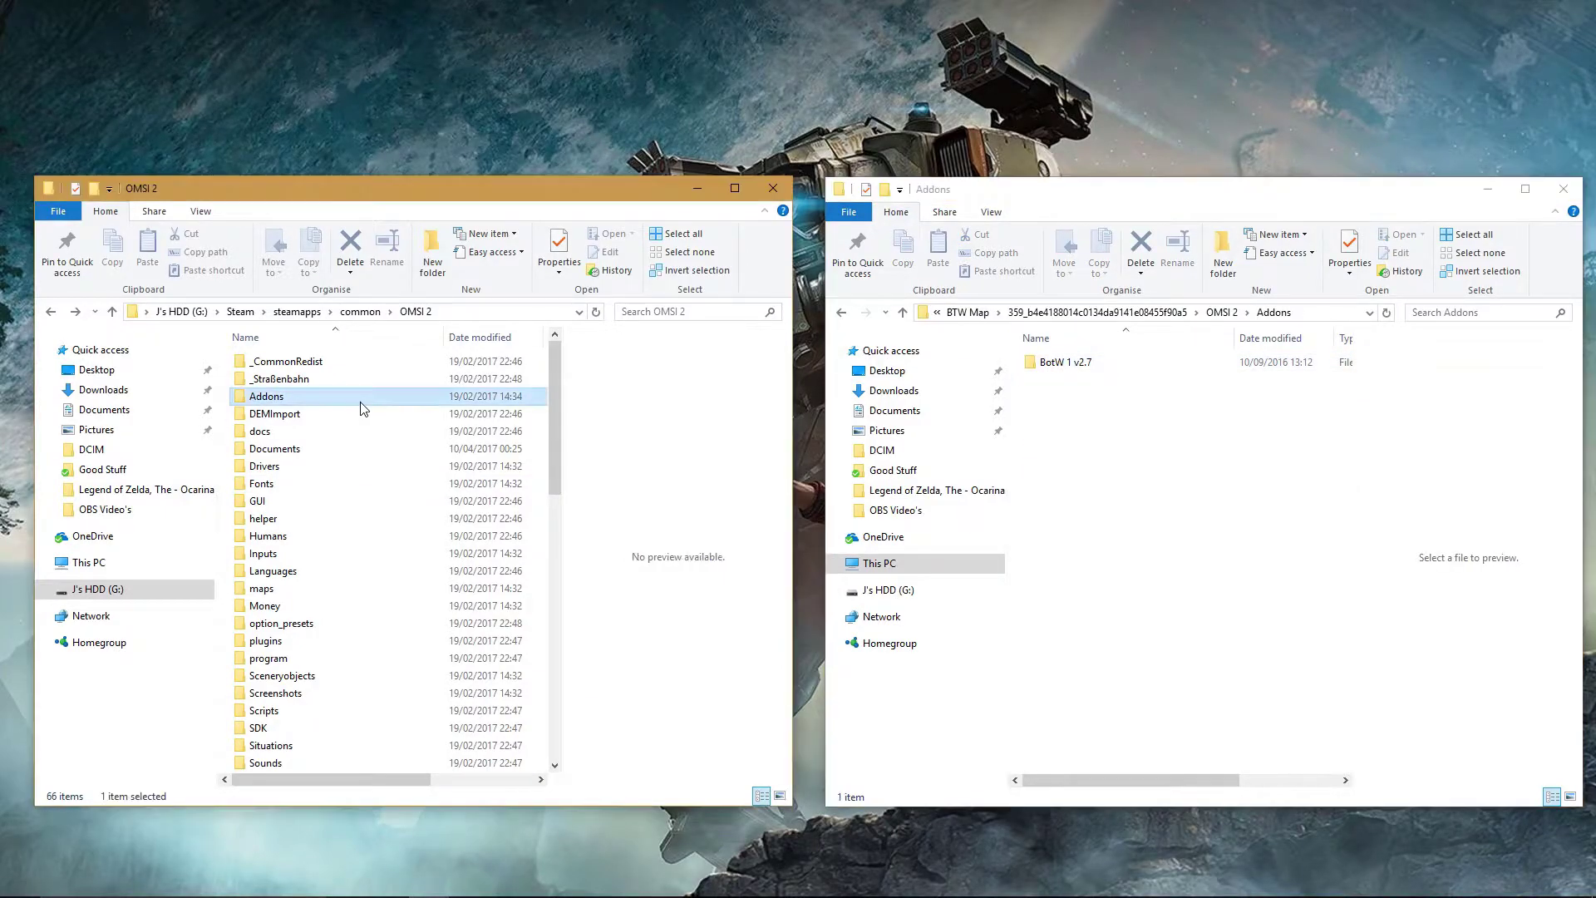
# Drag the BotW 1 v2.7 folder into the OMSI 2 install's Addons folder.
pyautogui.moveTo(1120, 359)
pyautogui.mouseDown()
pyautogui.moveTo(1092, 369)
pyautogui.moveTo(1116, 365)
pyautogui.mouseUp()
pyautogui.moveTo(1117, 365); pyautogui.dragTo(414, 460)
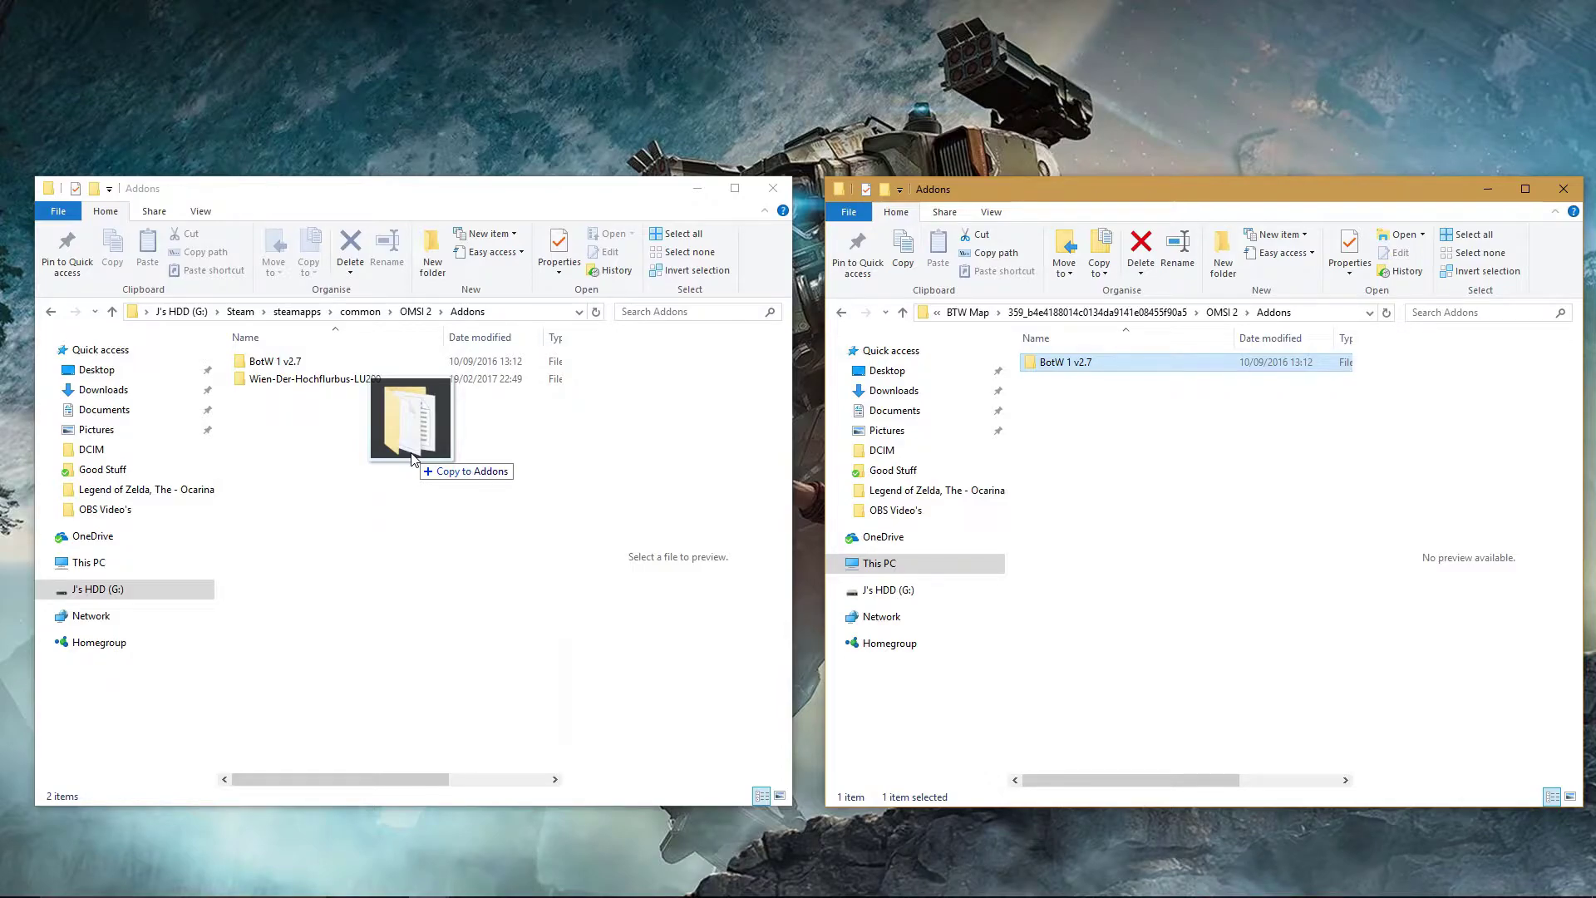
pyautogui.moveTo(413, 458); pyautogui.dragTo(1133, 366)
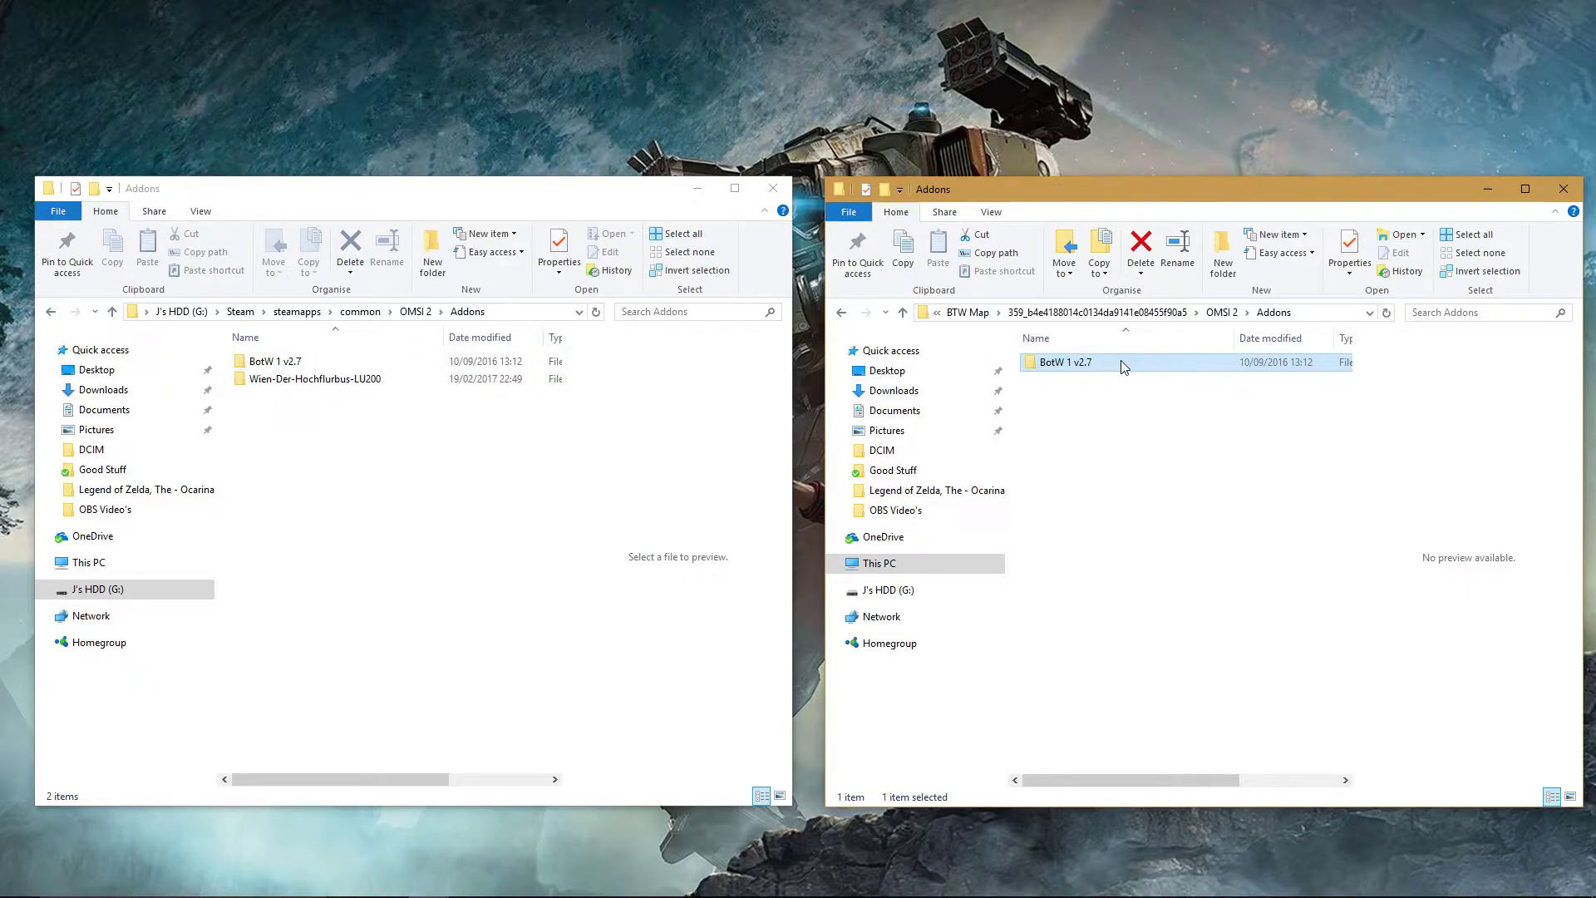
pyautogui.moveTo(1116, 361)
pyautogui.mouseDown()
pyautogui.moveTo(303, 321)
pyautogui.moveTo(305, 381)
pyautogui.moveTo(457, 366)
pyautogui.moveTo(1052, 445)
pyautogui.moveTo(1129, 371)
pyautogui.mouseUp()
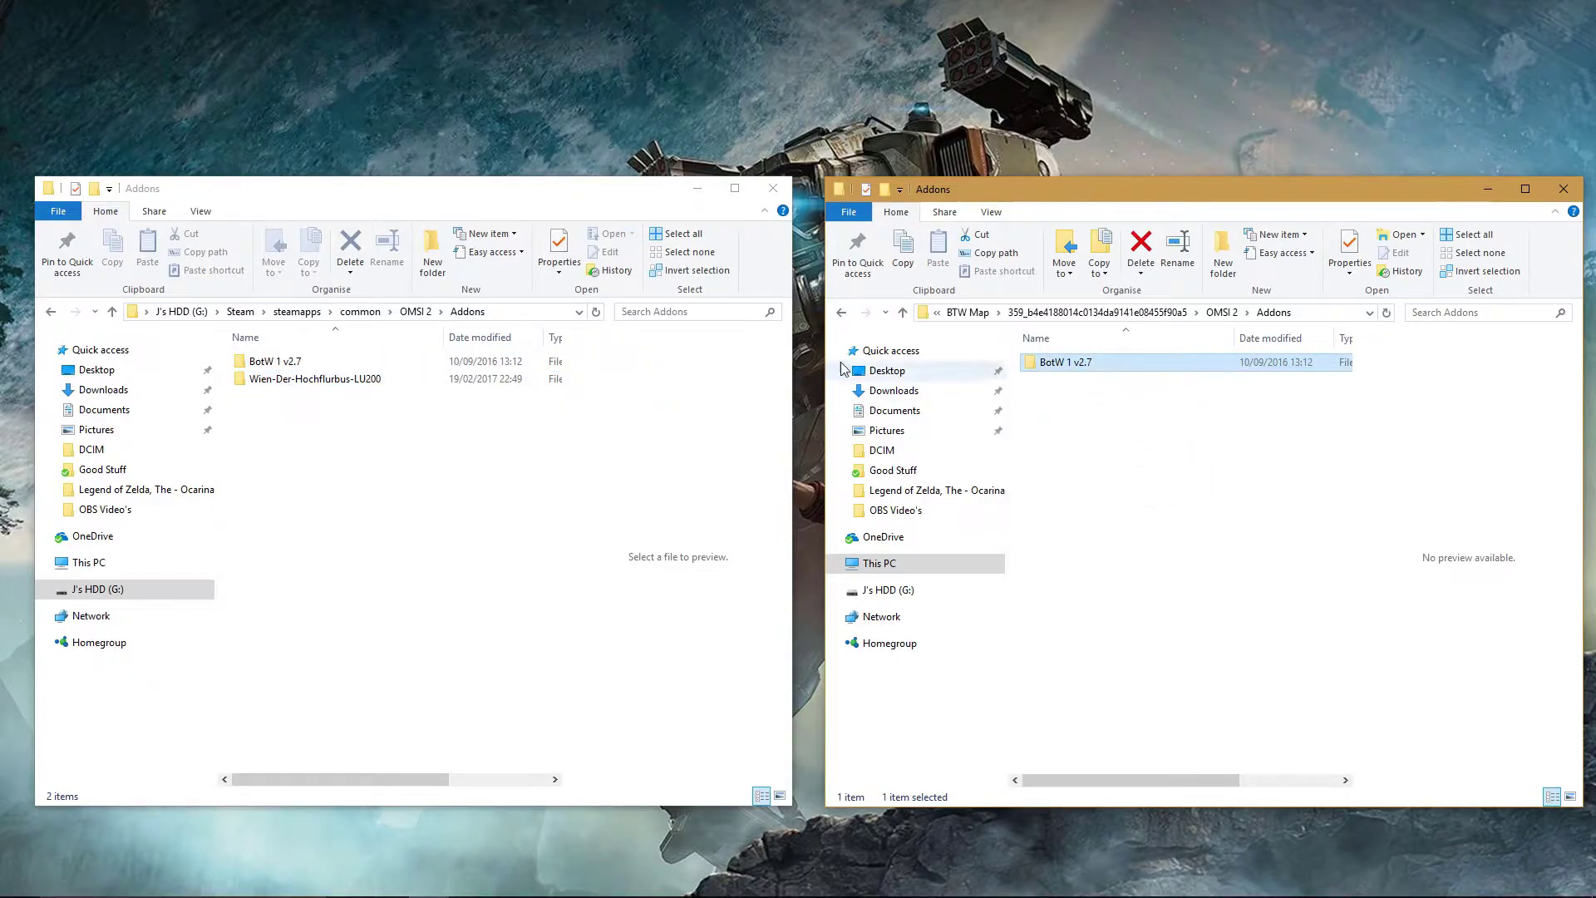
pyautogui.click(842, 314)
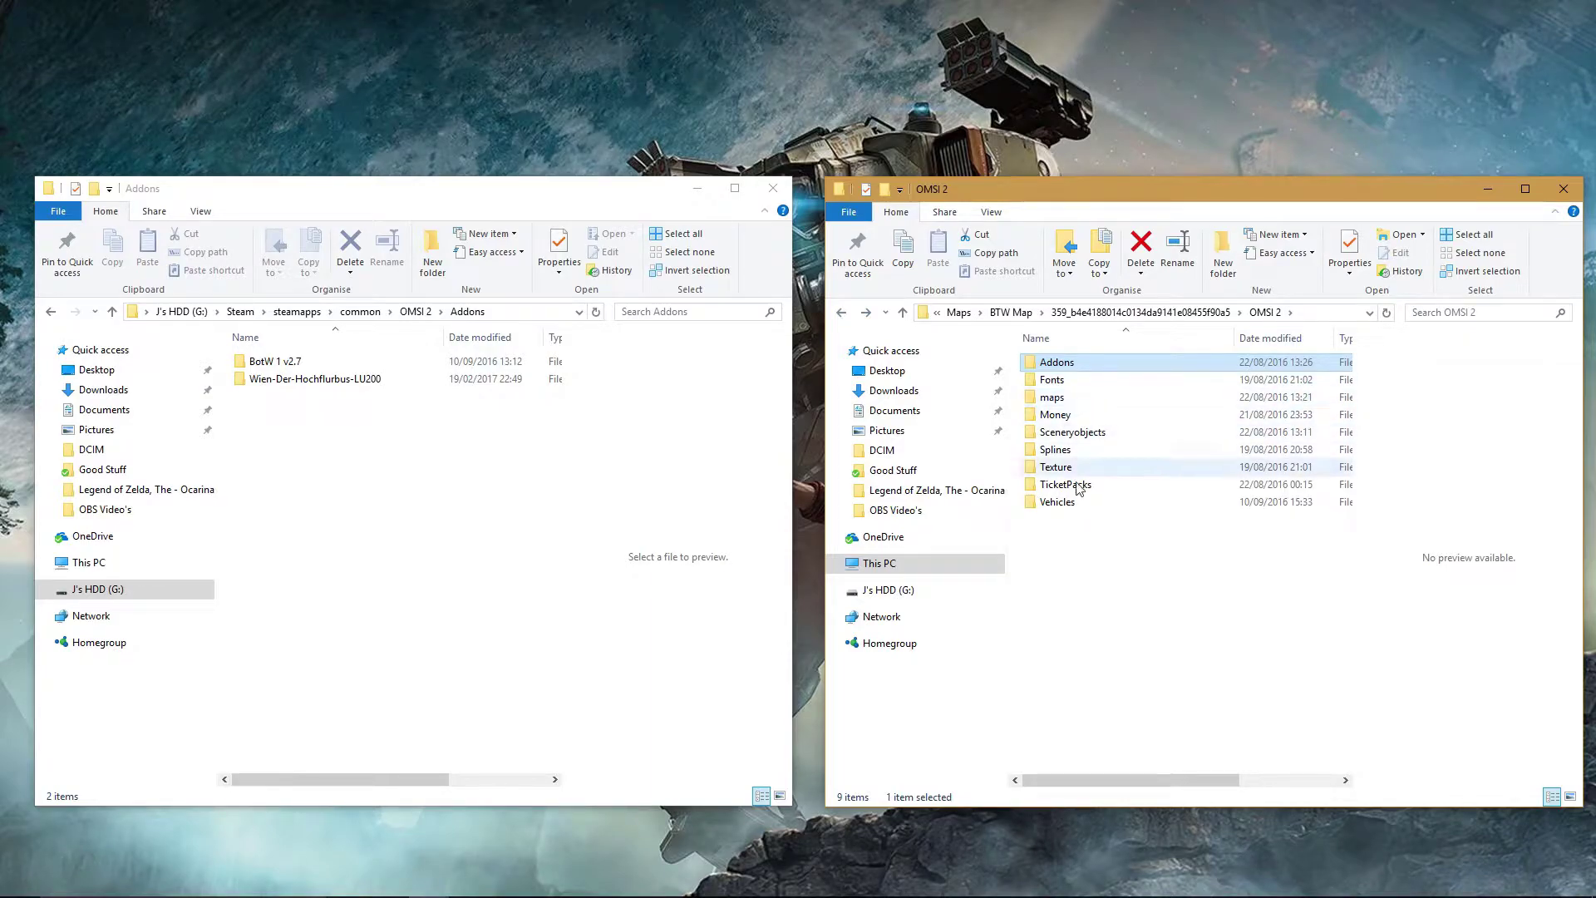
# Go back through the 359 folder and BTW Map, peeking into British_Scenery_Pack_v150, to Maps.
pyautogui.click(842, 316)
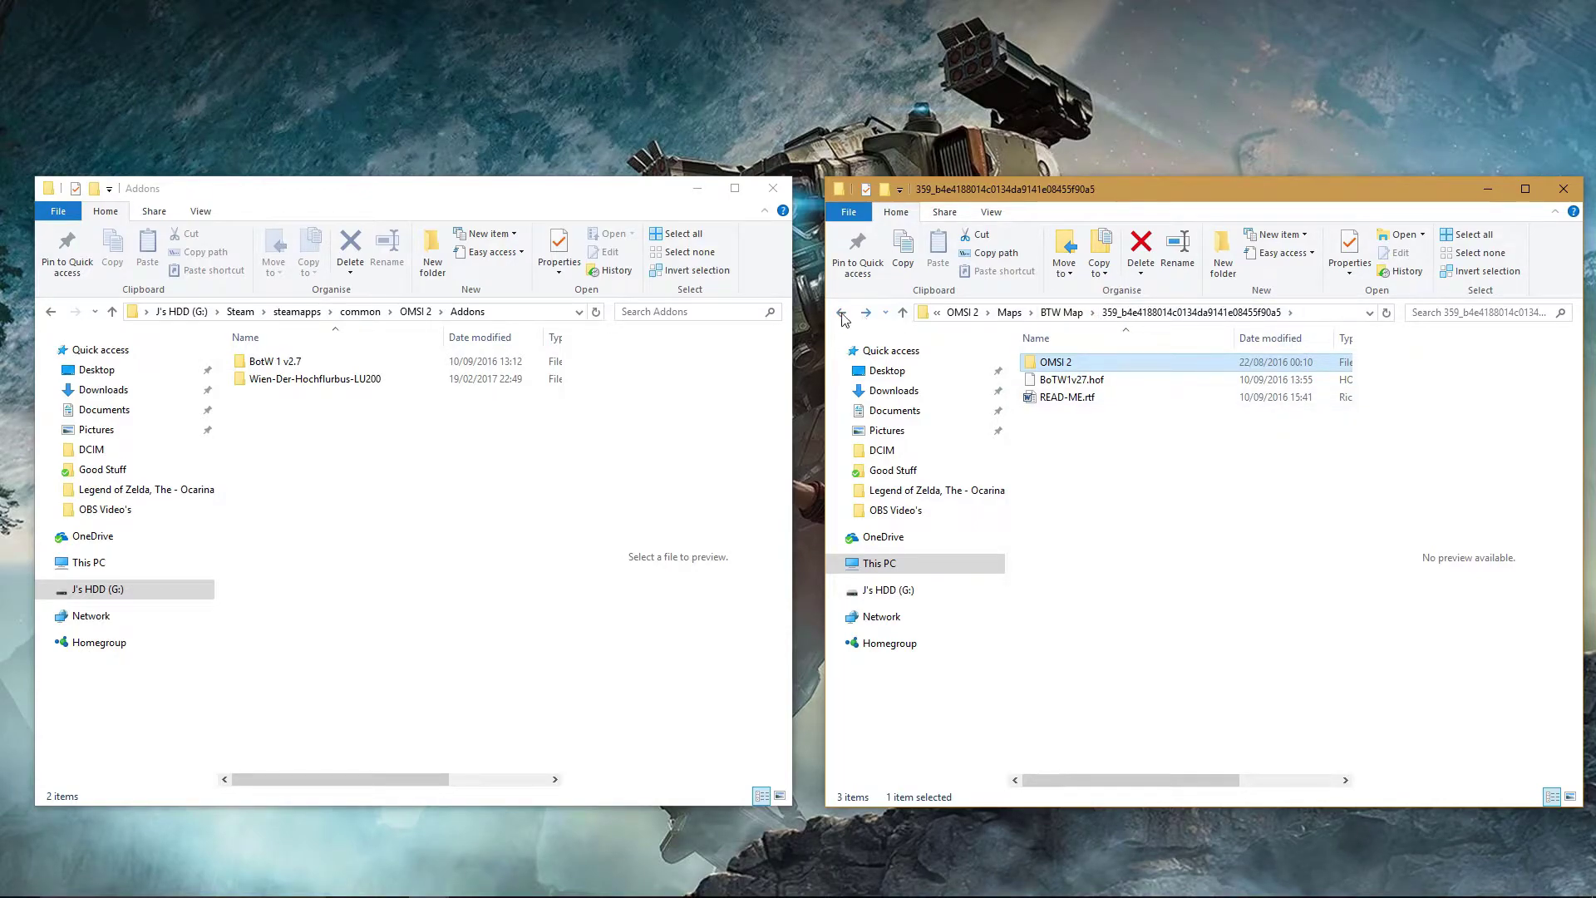
pyautogui.click(843, 316)
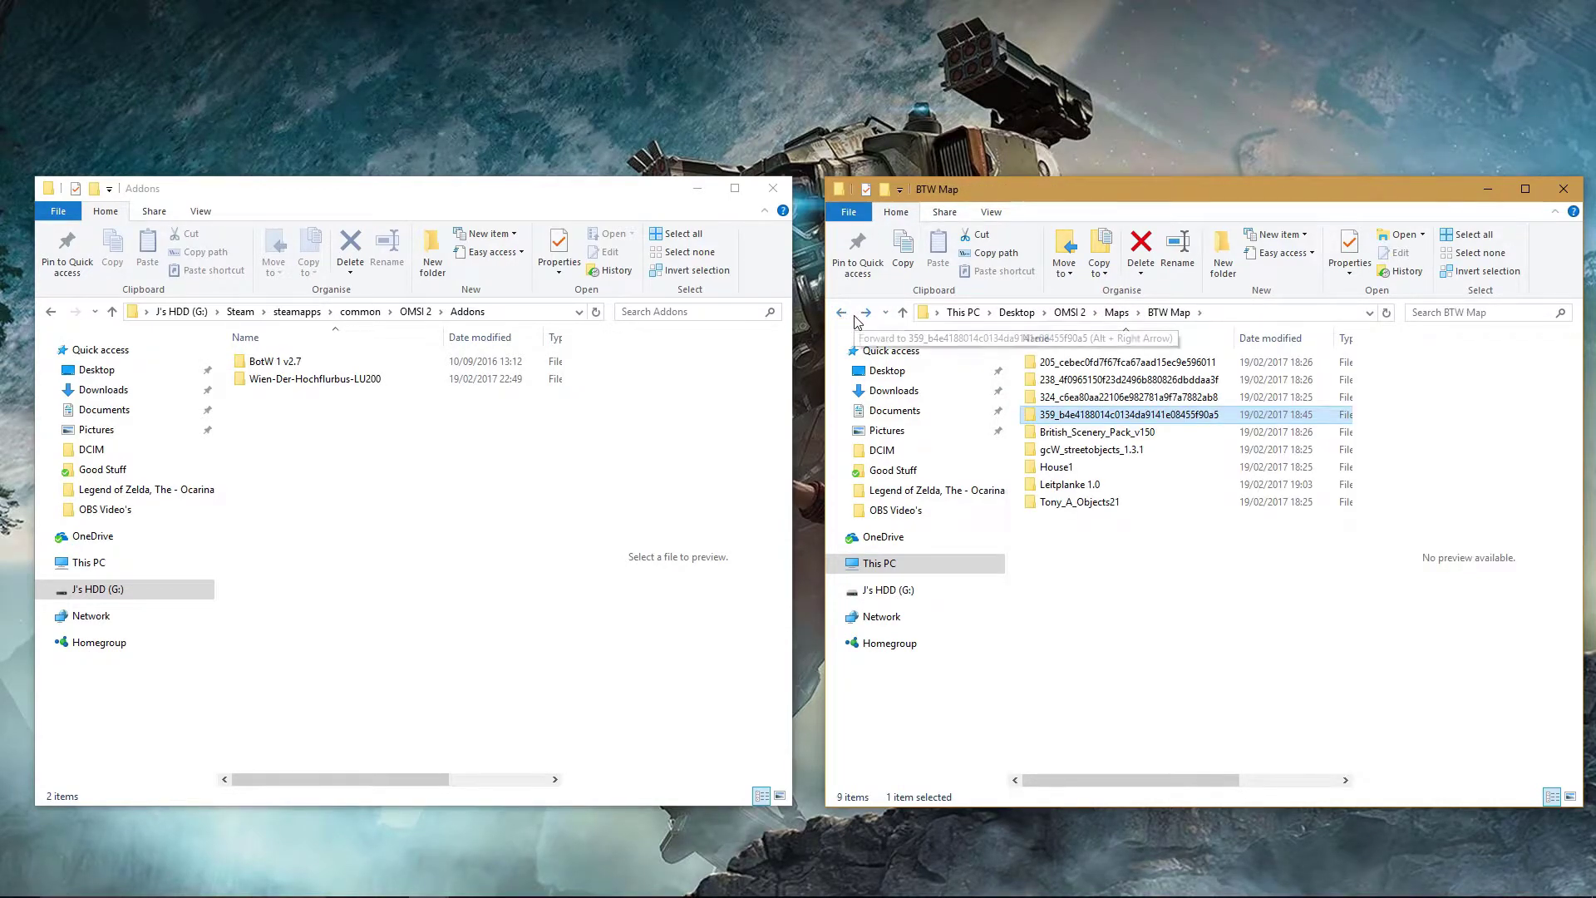
pyautogui.doubleClick(1112, 436)
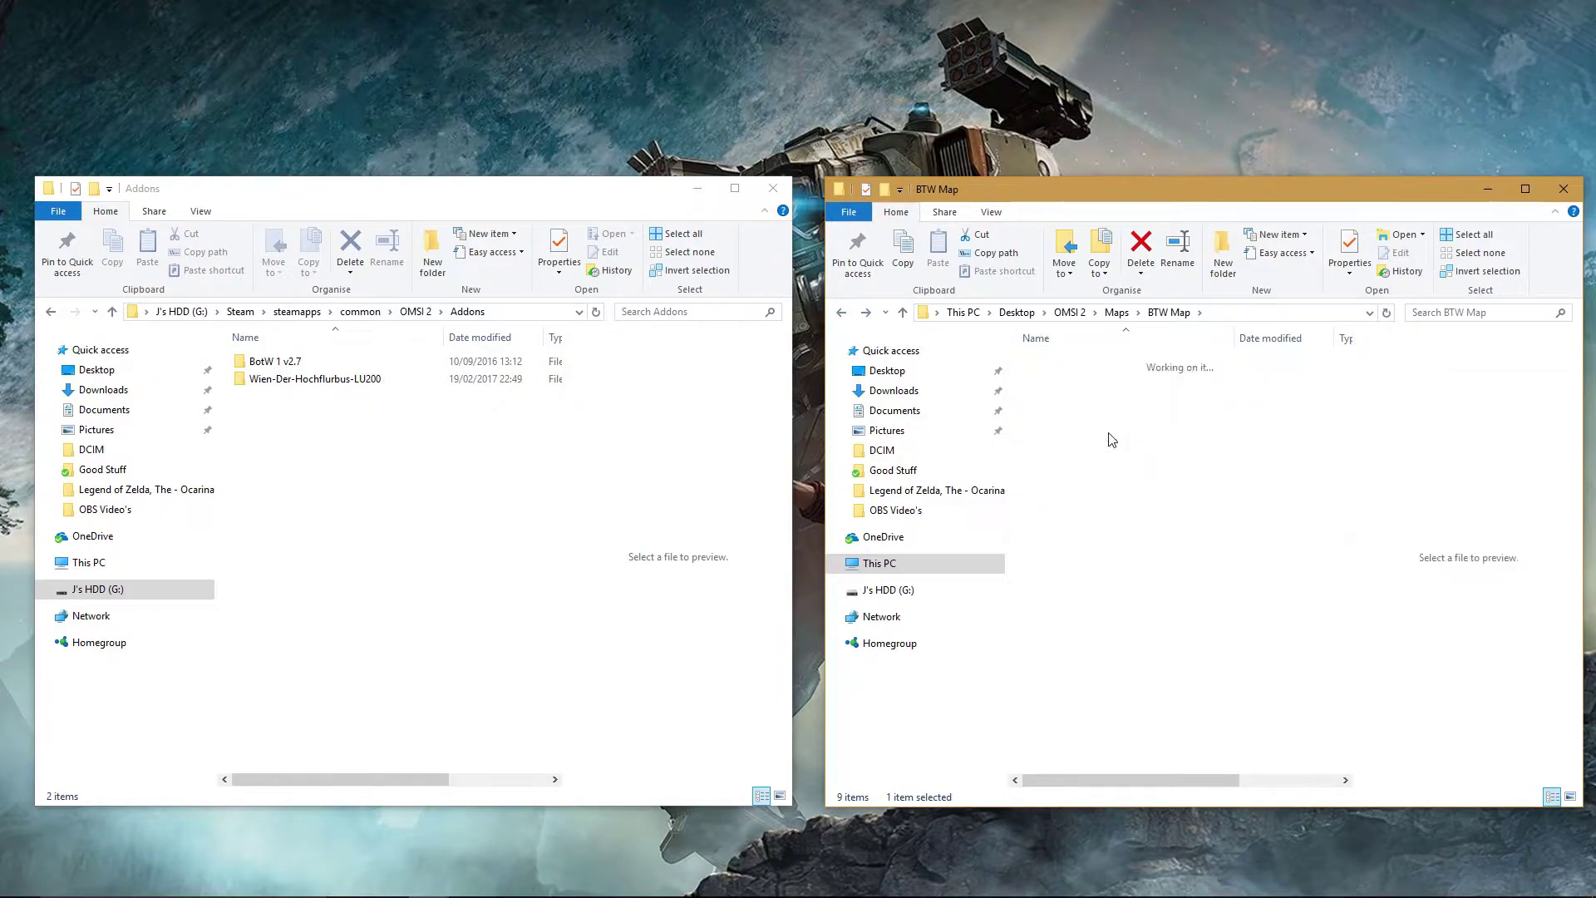
pyautogui.click(843, 314)
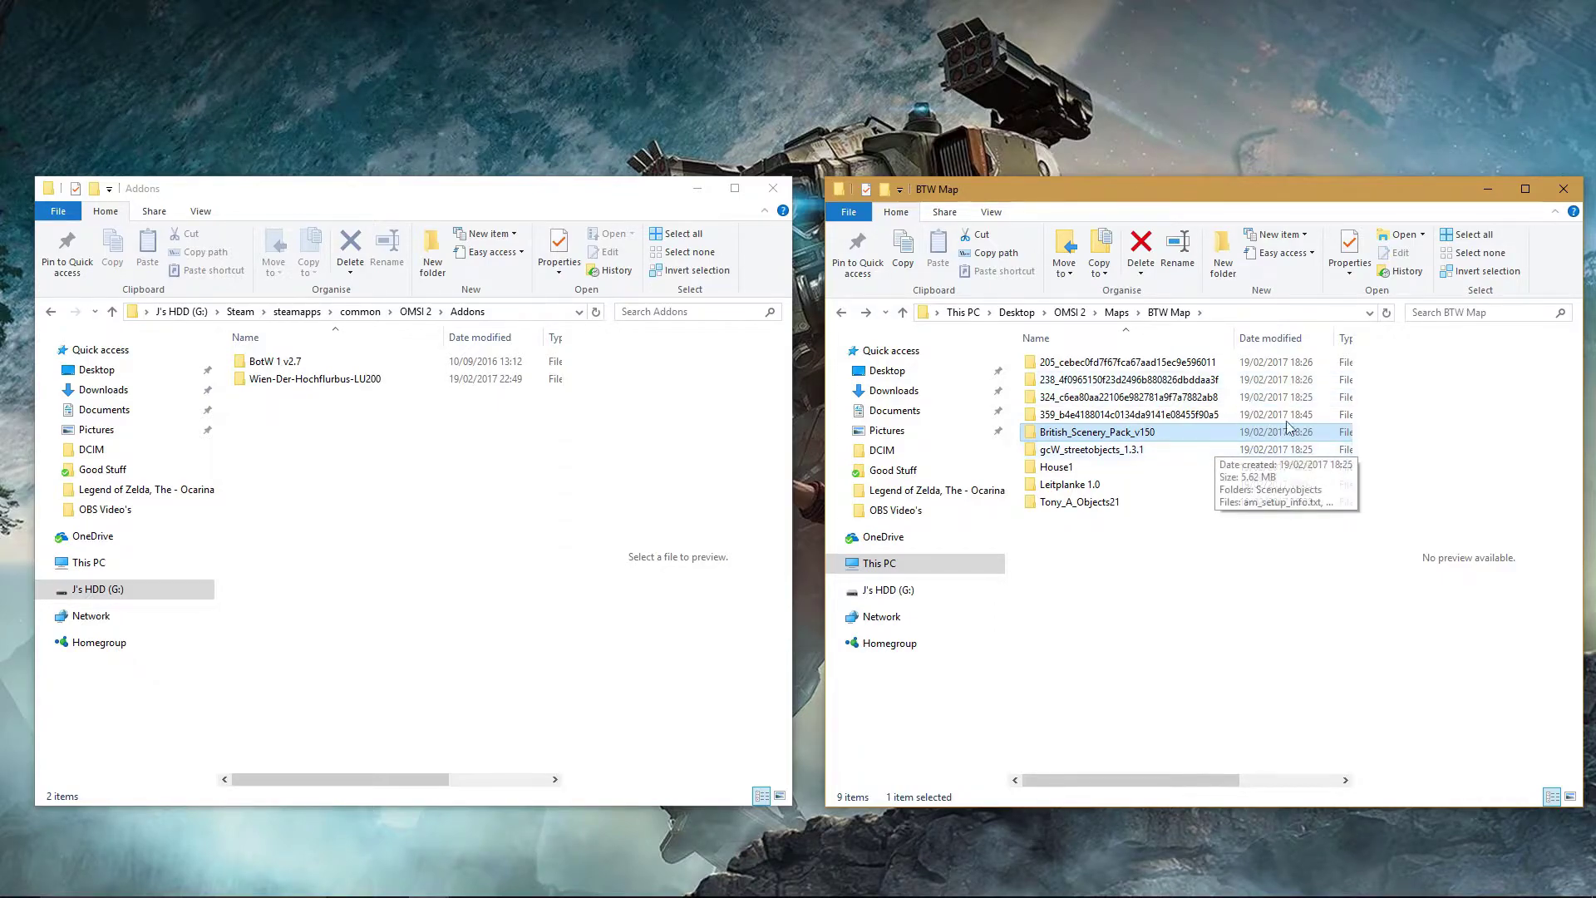
pyautogui.click(842, 314)
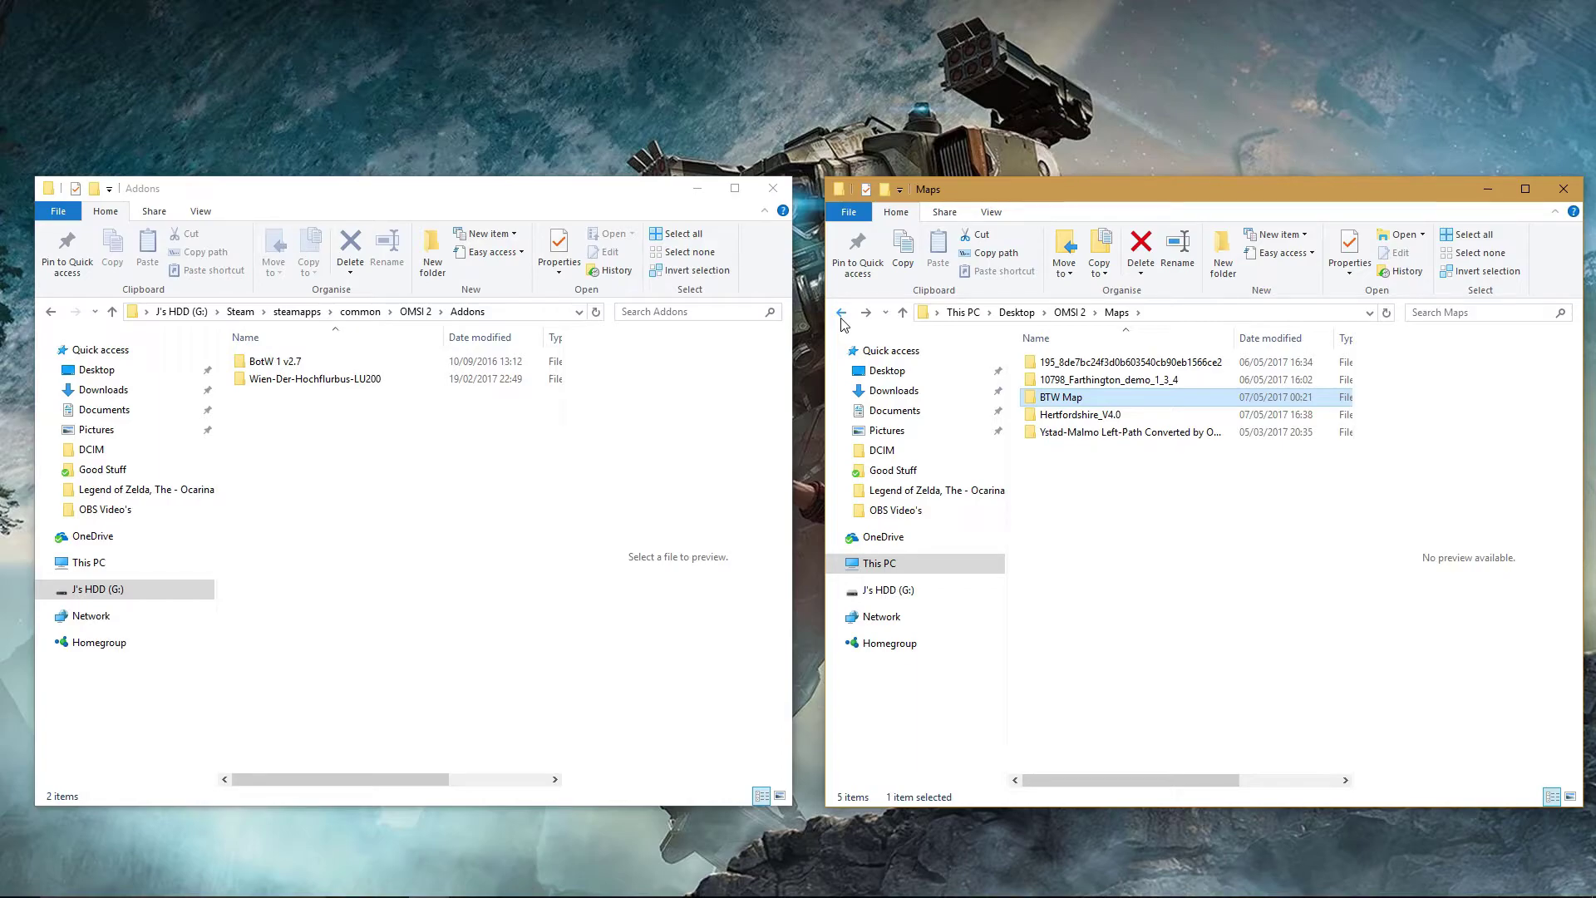
# Close the Addons and Maps windows and show the OMSI Map Tools 3.1 page in Edge.
pyautogui.click(773, 188)
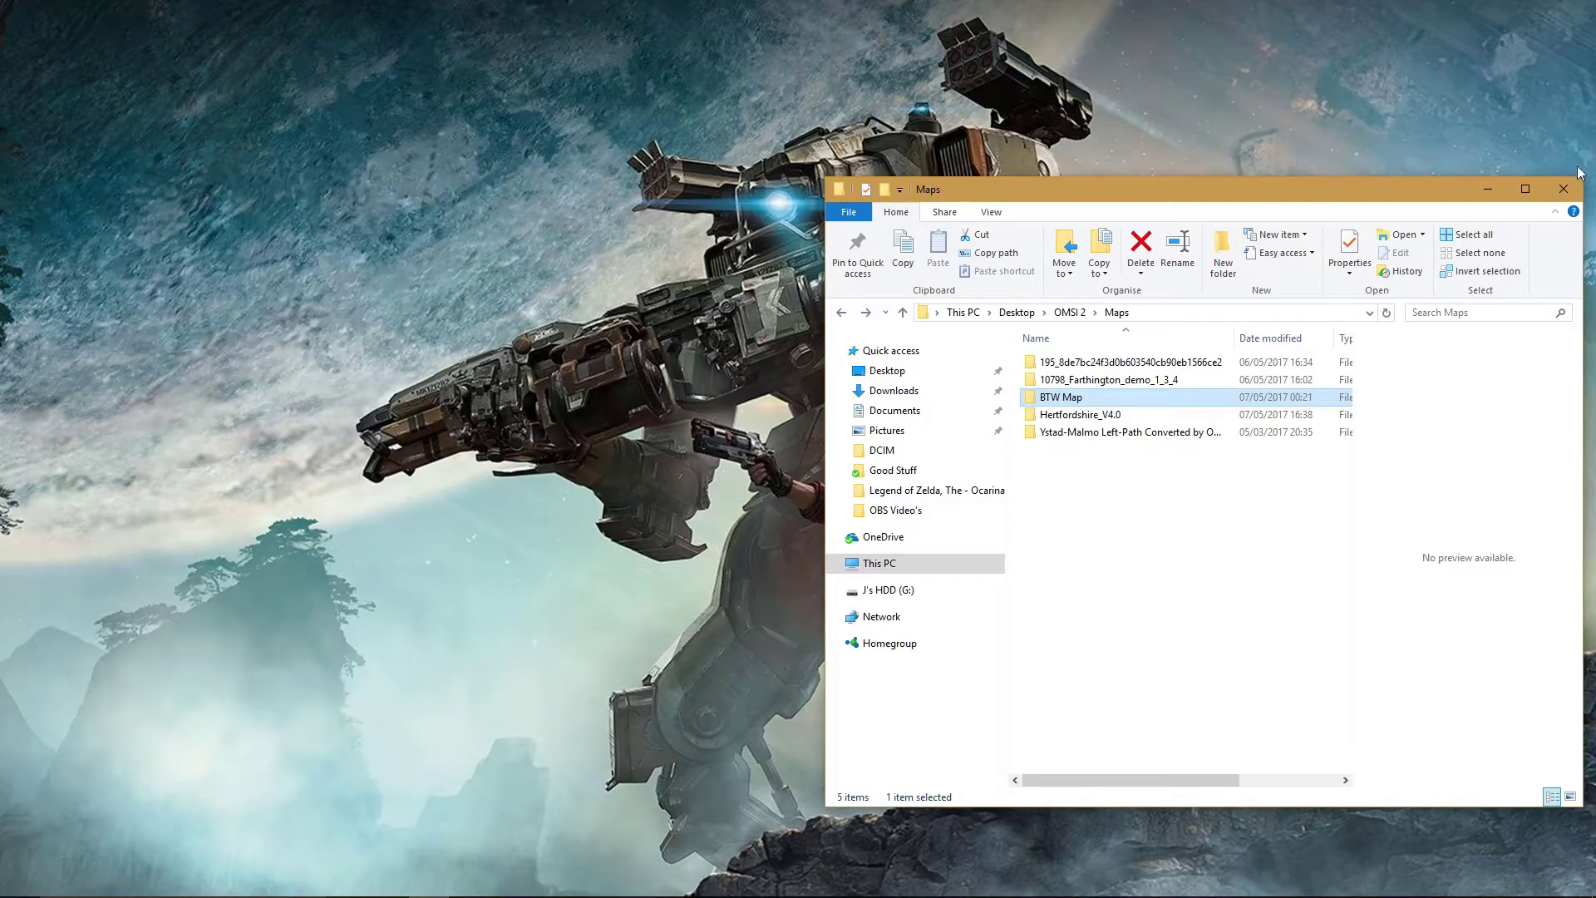
pyautogui.click(1559, 193)
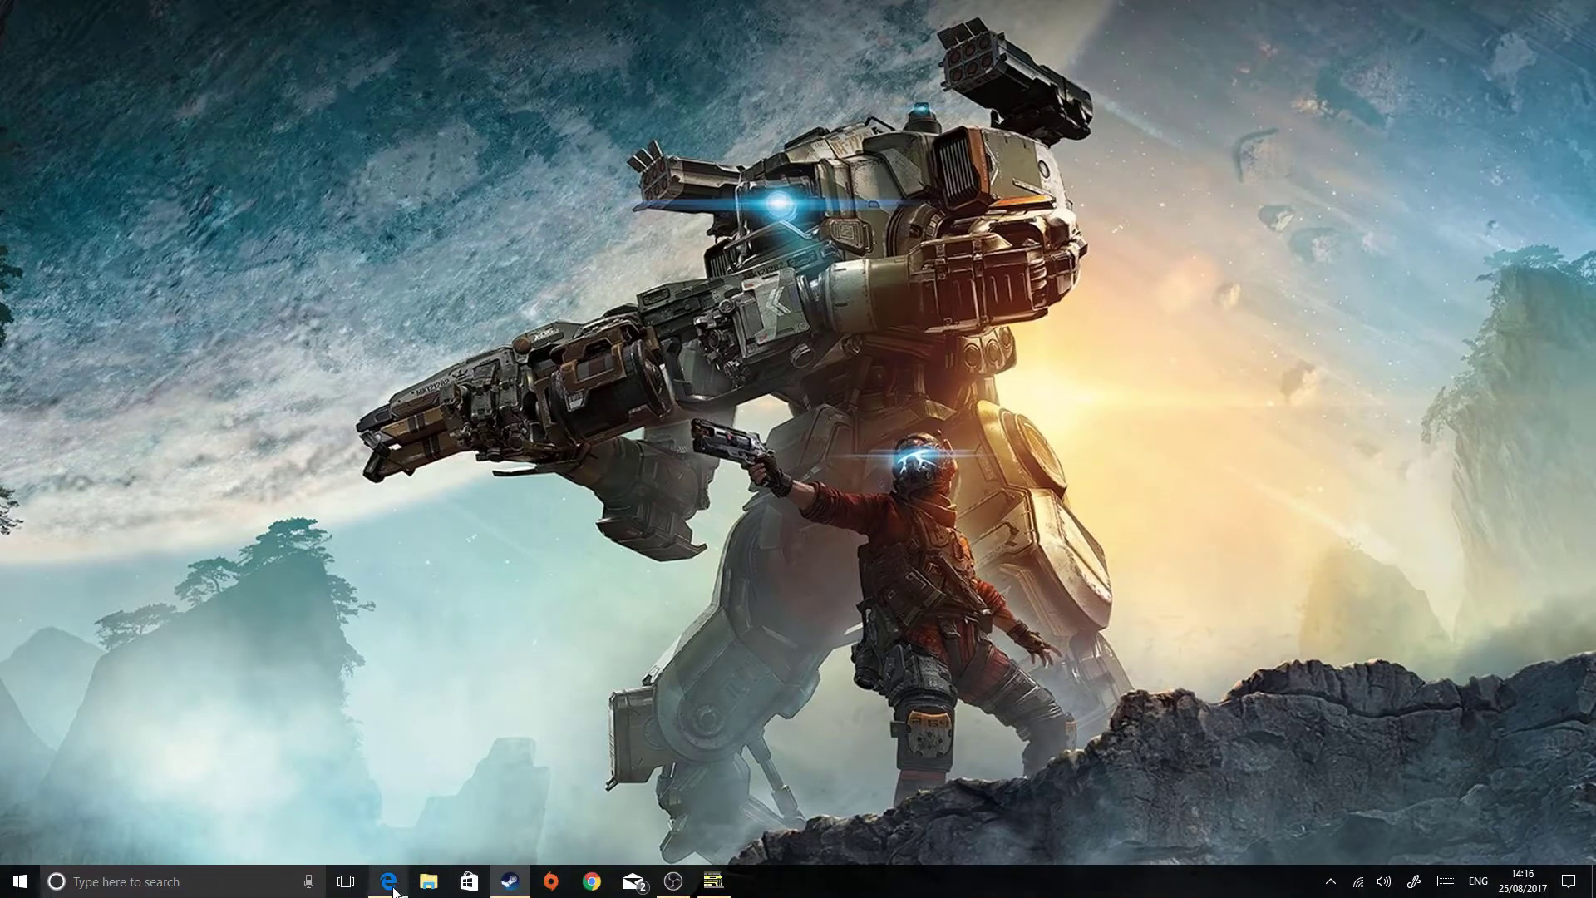
pyautogui.moveTo(389, 881)
pyautogui.click(389, 772)
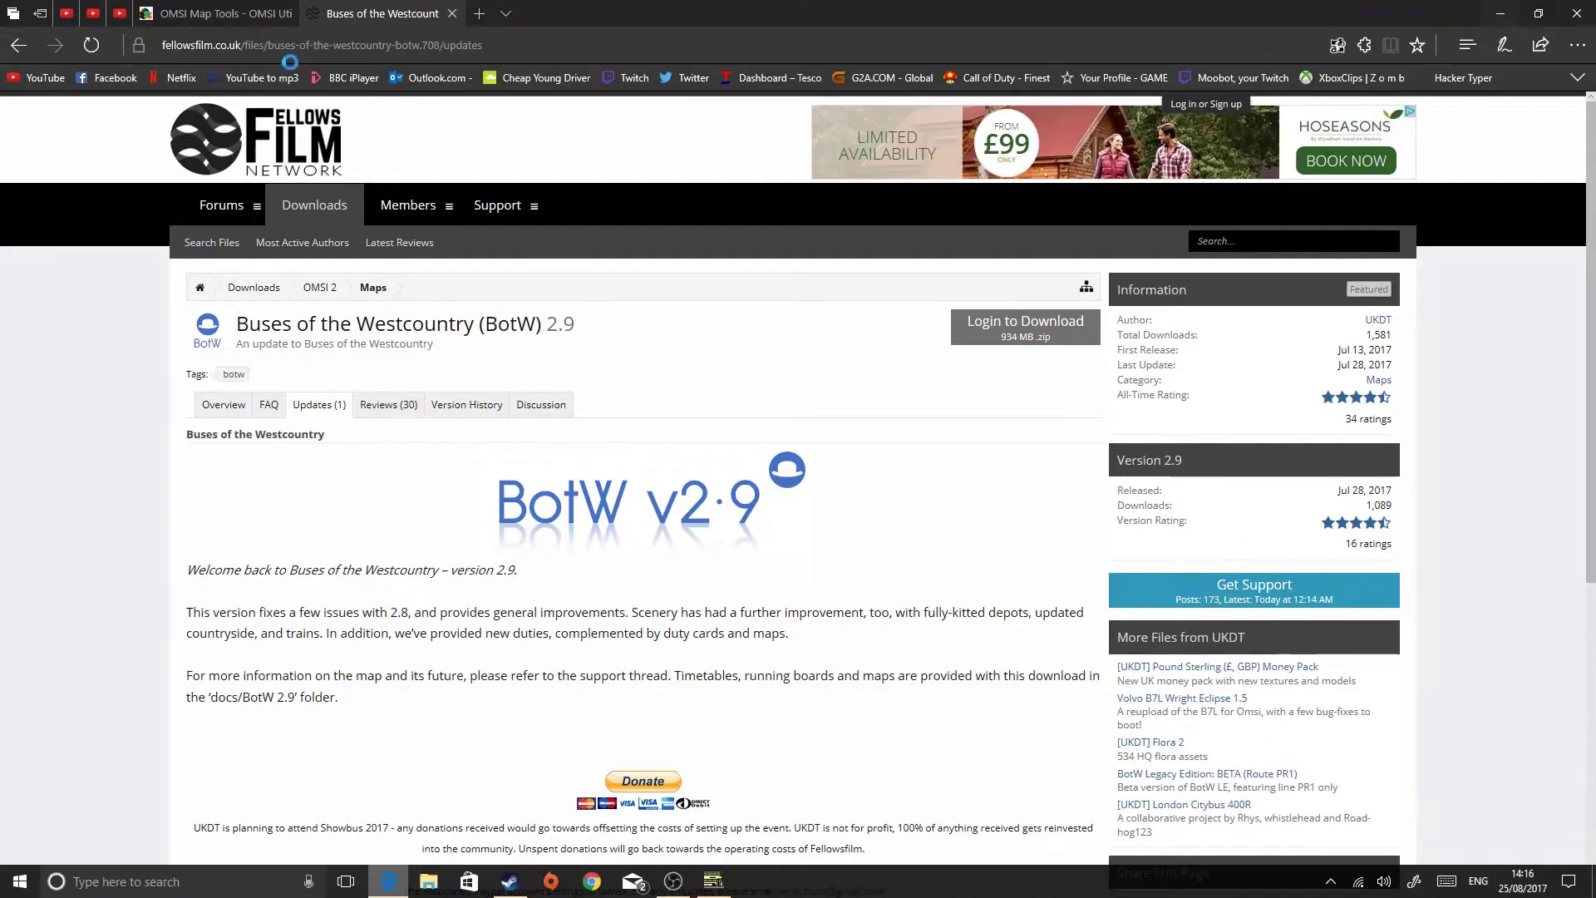
pyautogui.click(233, 8)
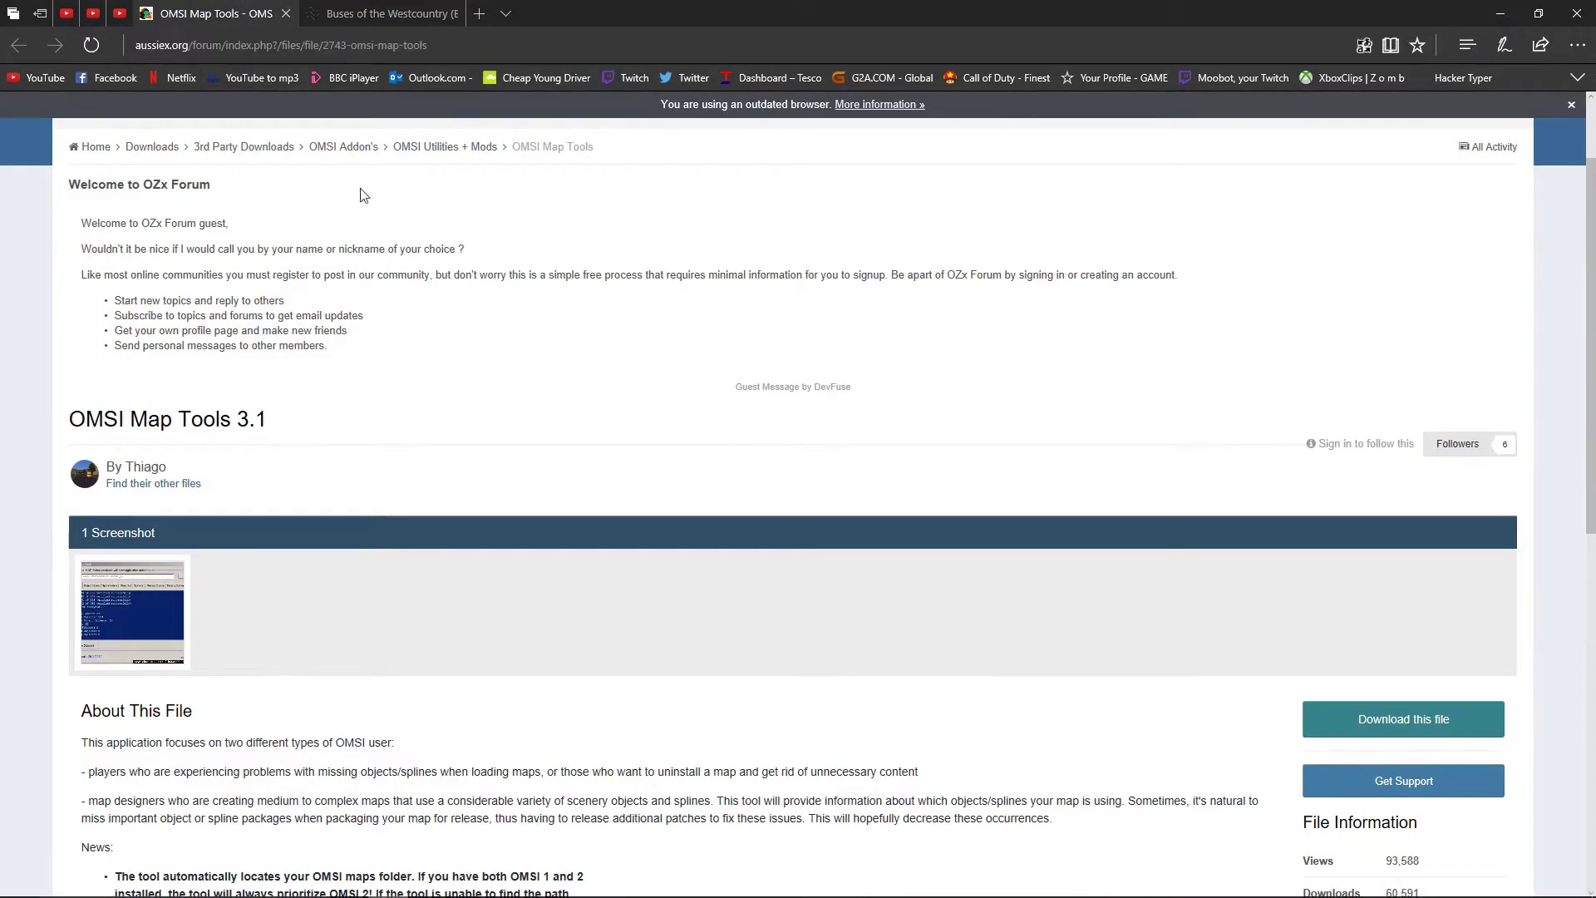